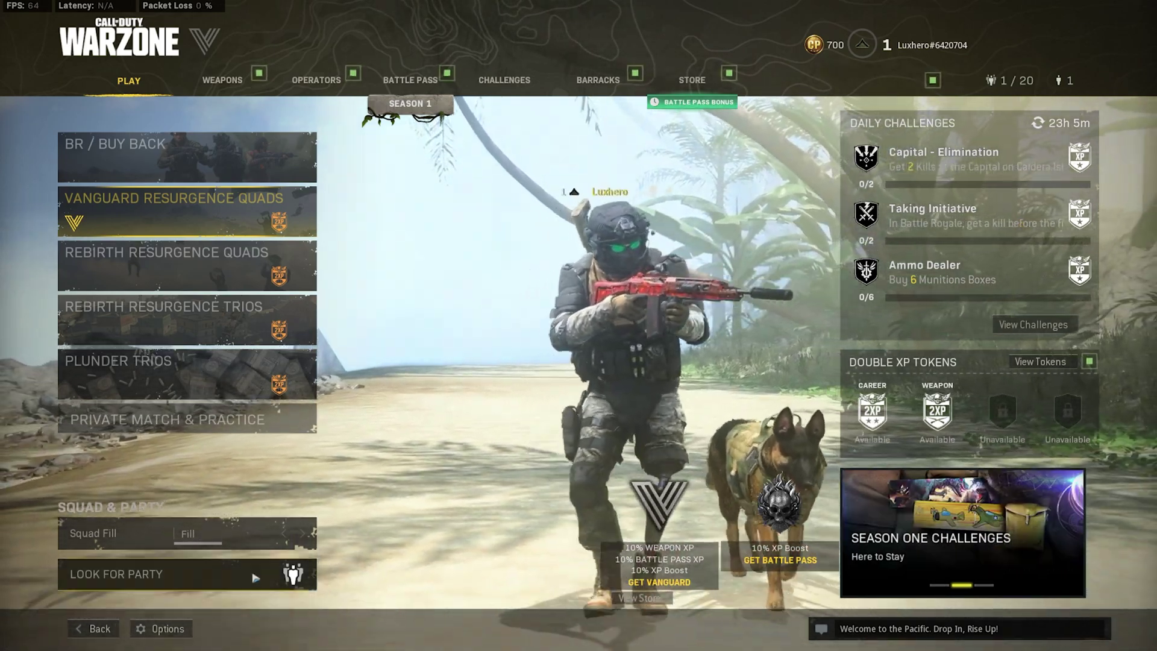
Open the game's graphics display options and review the available choices for Display Mode and Display Adapter.
click(159, 629)
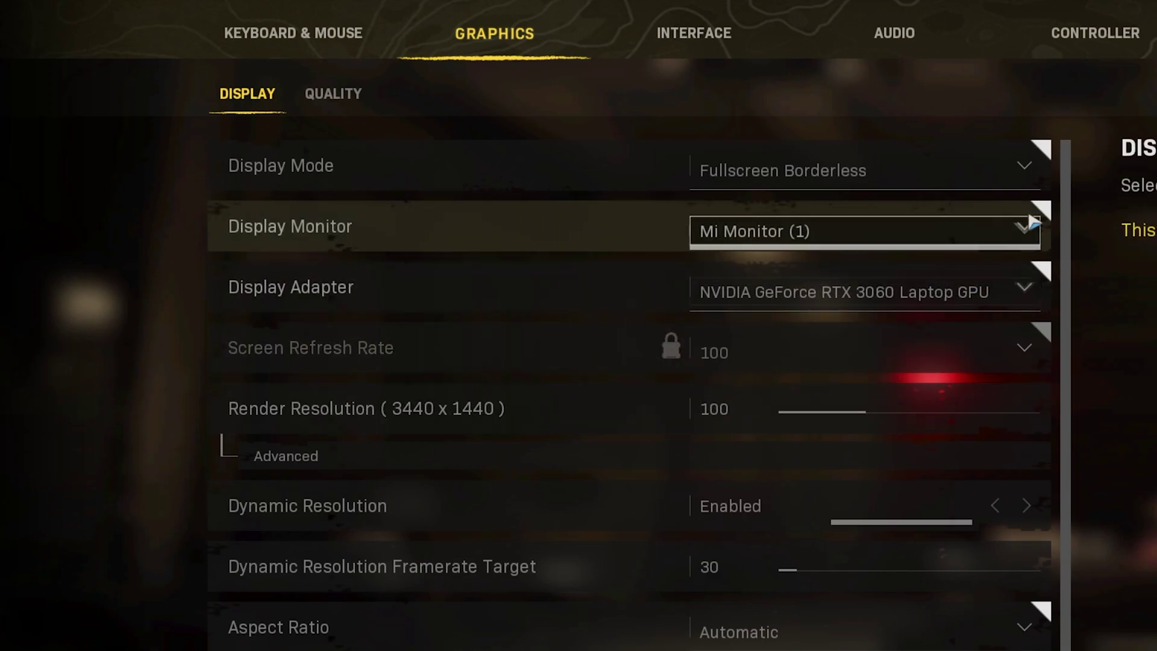
click(1023, 163)
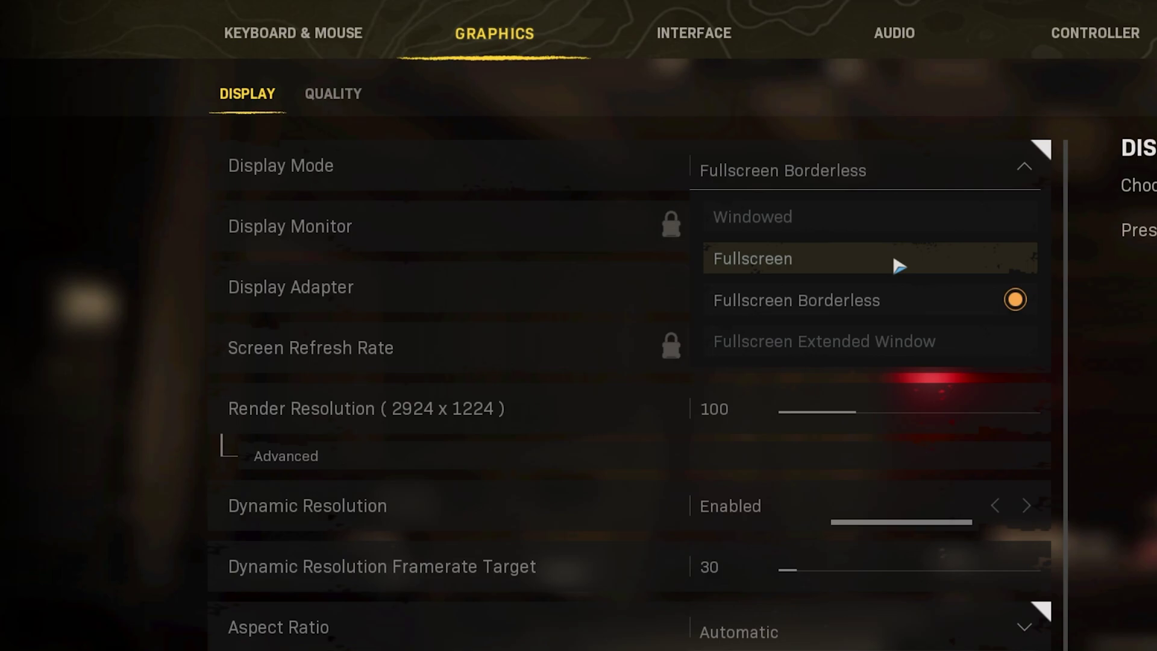
click(1032, 175)
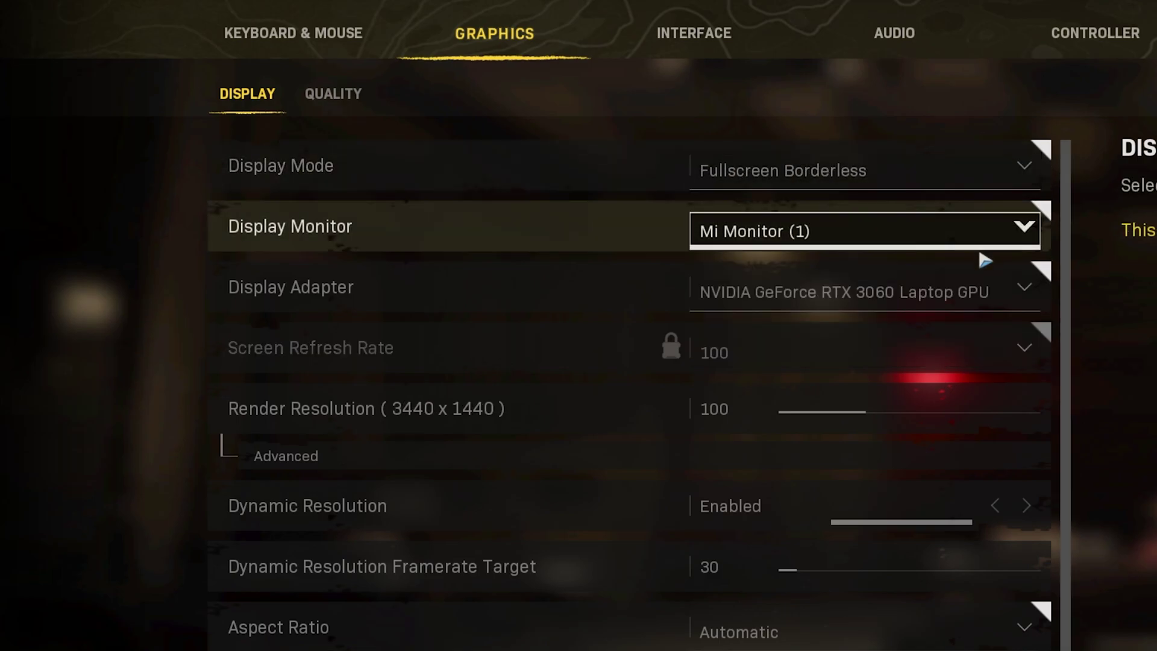
click(964, 293)
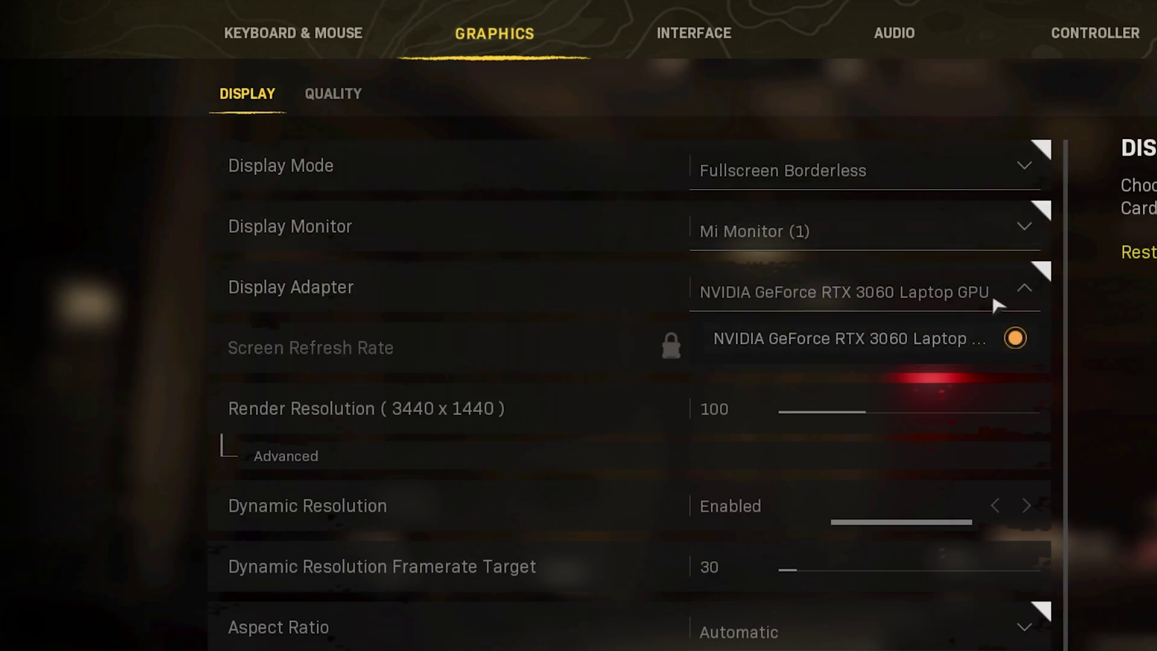
click(998, 305)
scroll(1055, 403, down, 3)
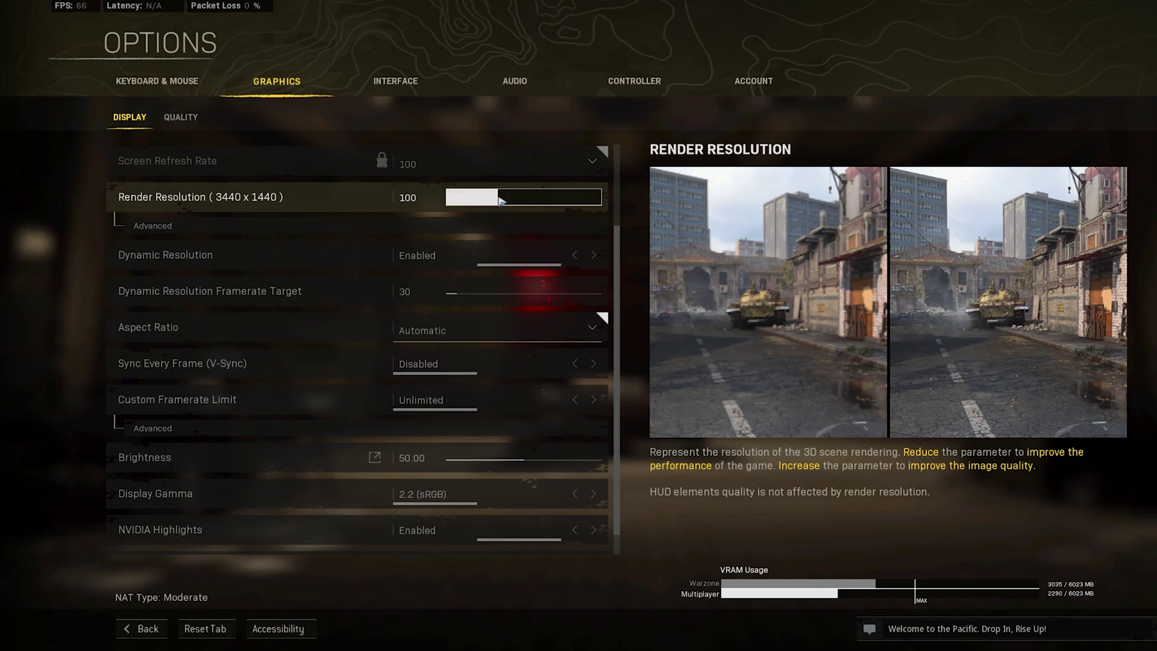
Try lowering the render resolution to 90 and restore it to 100.
drag(500, 201, 487, 201)
click(417, 202)
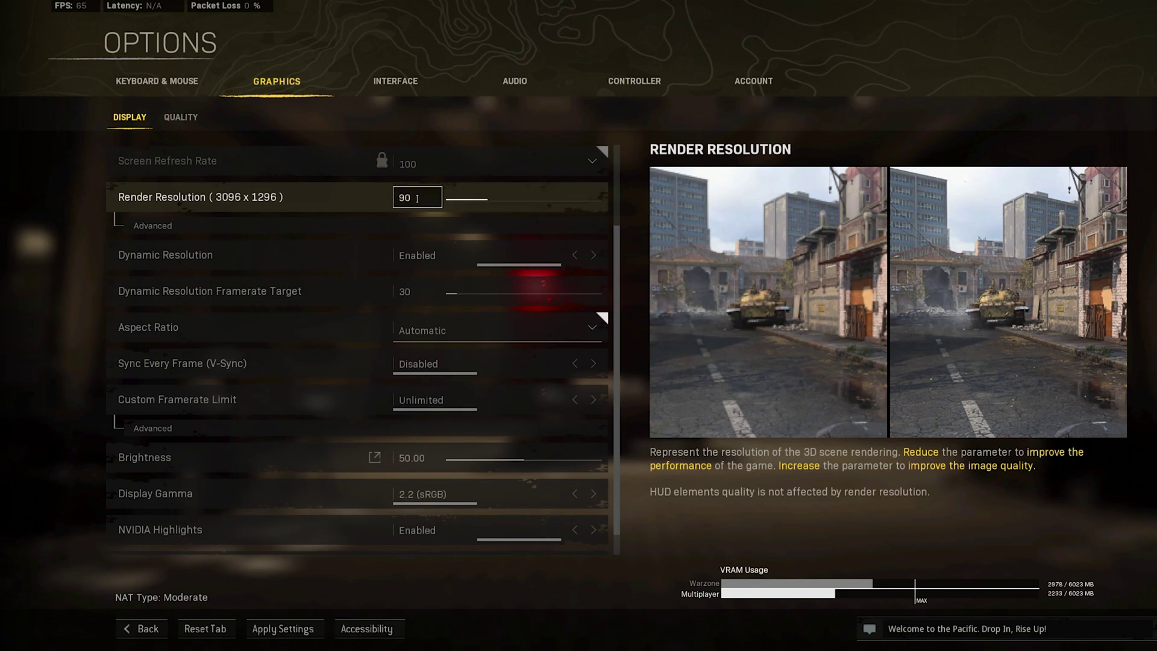
double_click(398, 197)
text(100)
key(Return)
mouse_move(498, 200)
mouse_down()
mouse_move(443, 202)
mouse_move(585, 201)
mouse_move(501, 202)
mouse_up()
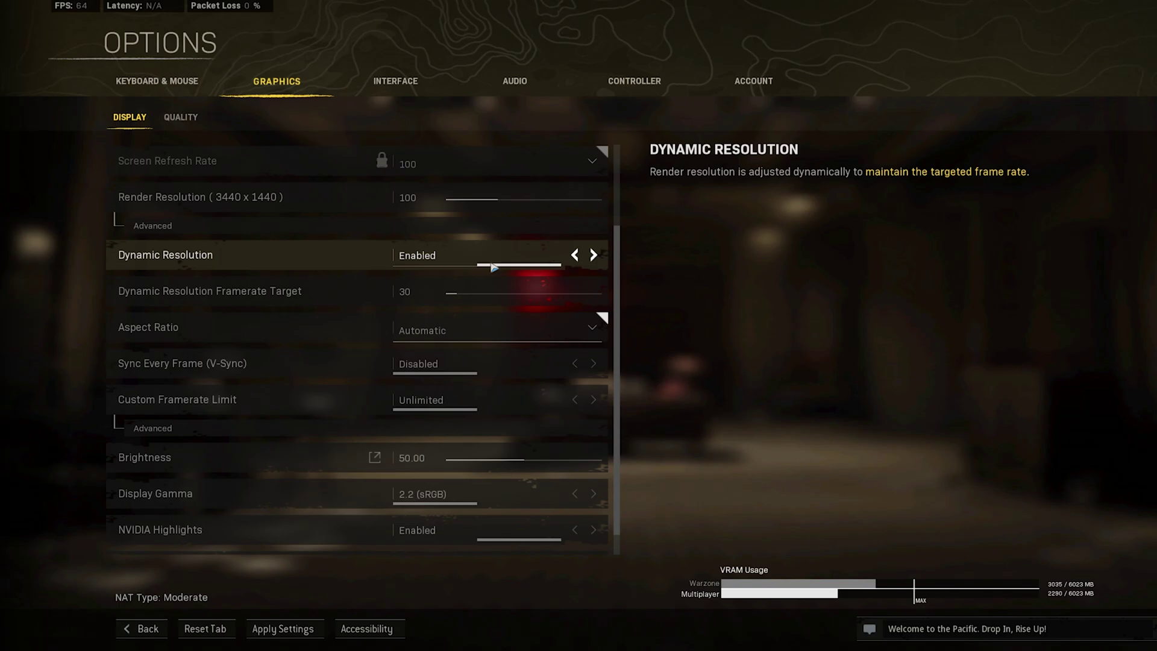
Set the Dynamic Resolution Framerate Target to 120 and keep the aspect ratio on Automatic.
scroll(561, 271, down, 1)
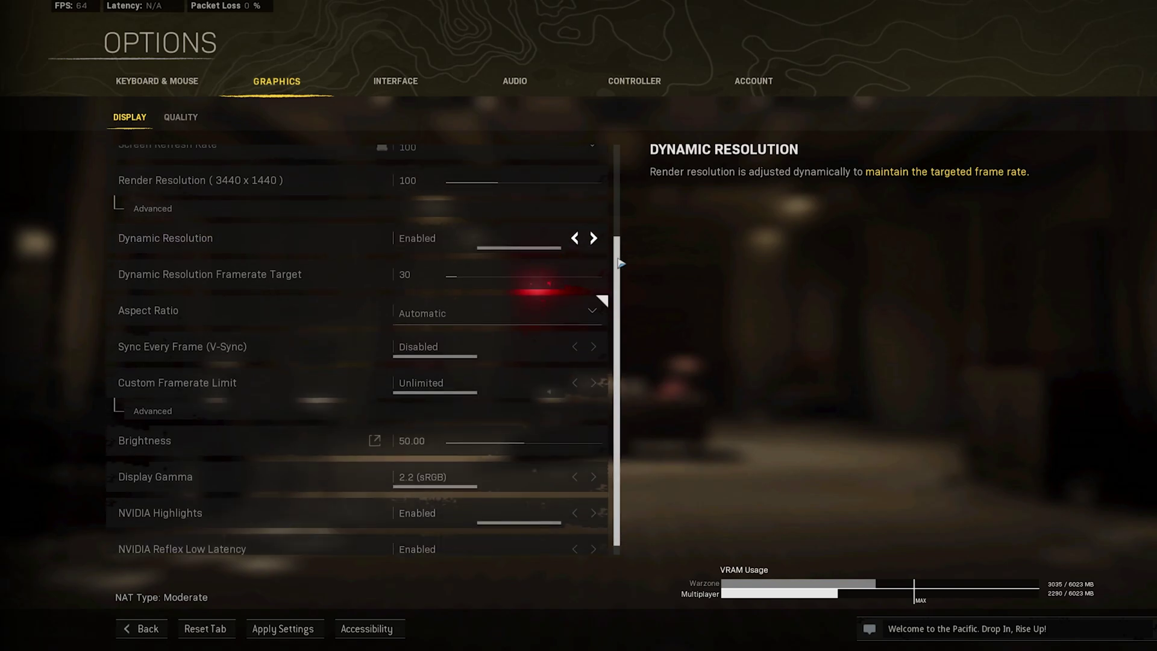
click(420, 264)
double_click(420, 265)
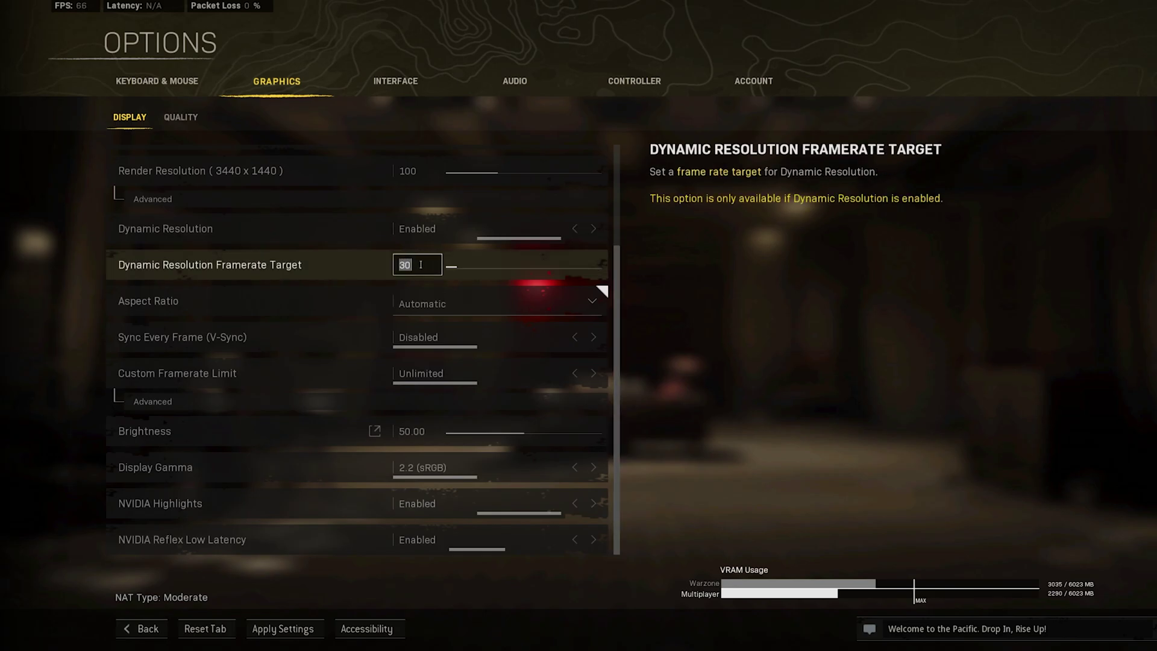
text(120)
key(Return)
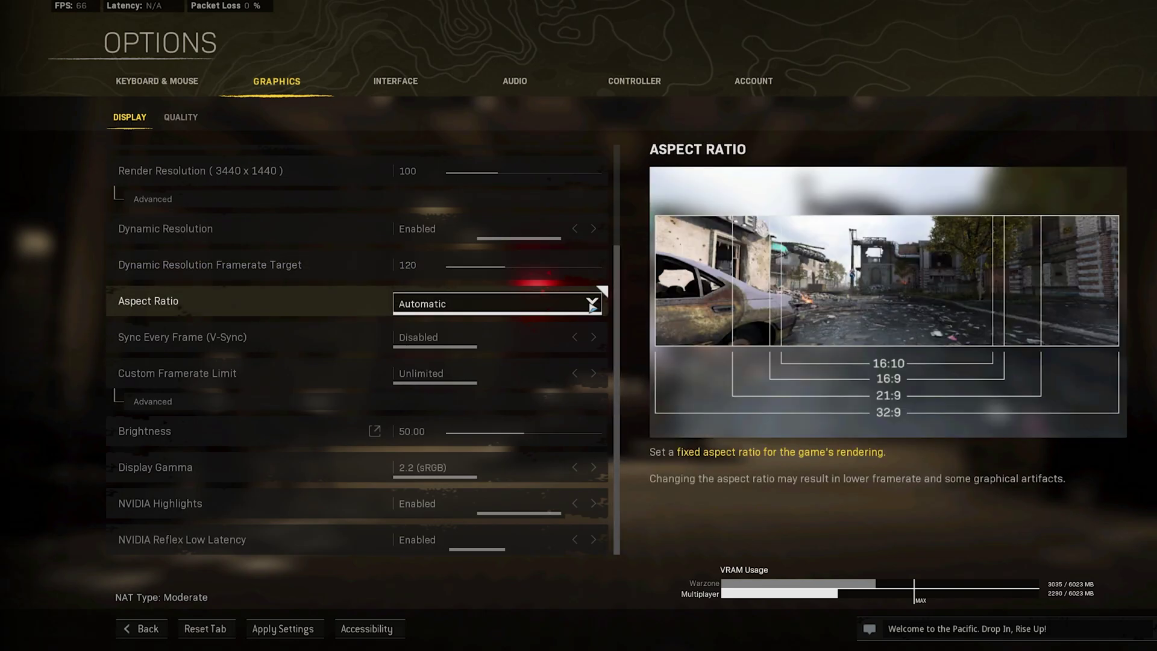
click(592, 306)
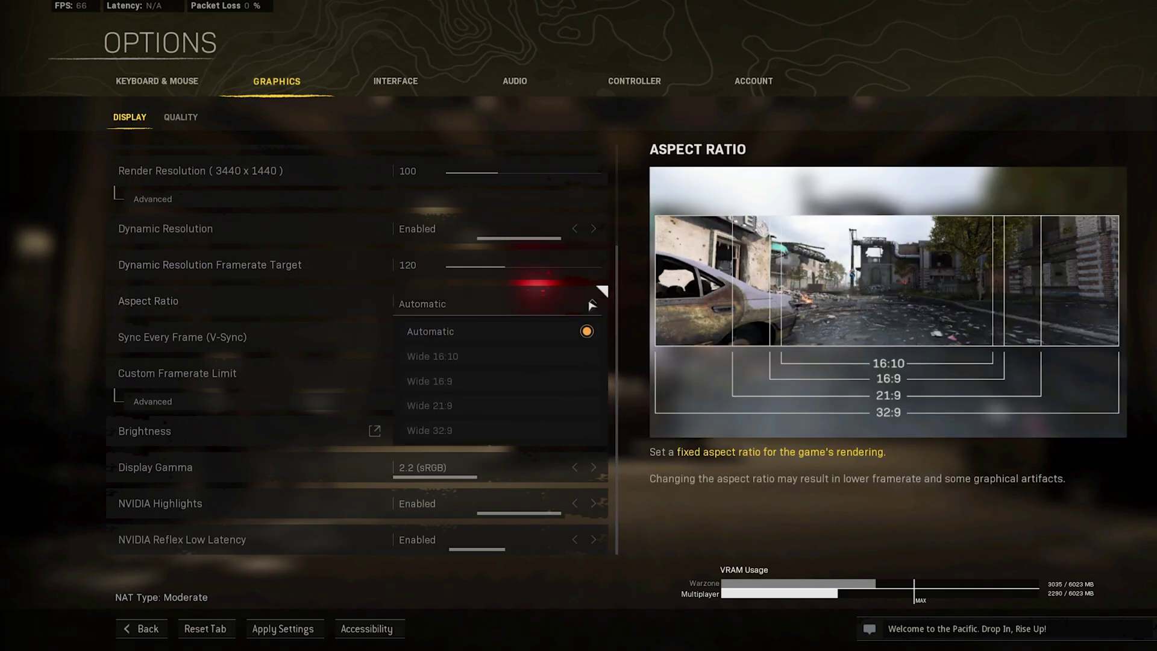
click(576, 332)
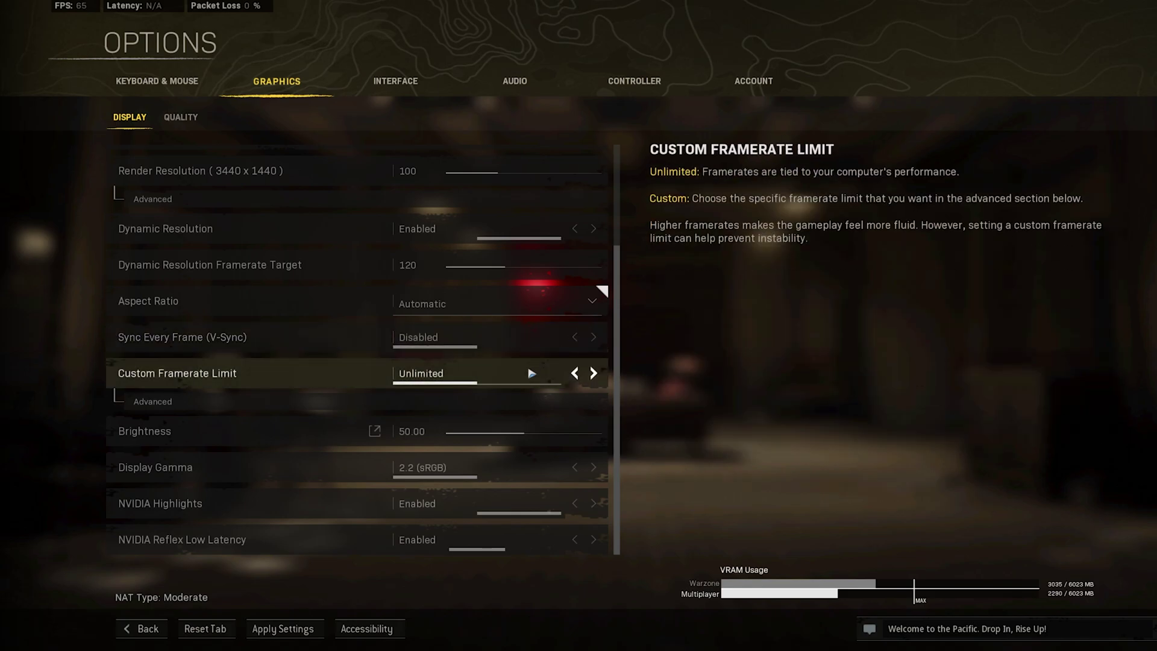
Set the Custom Framerate Limit to Custom and enable Sync Every Frame (V-Sync).
click(594, 374)
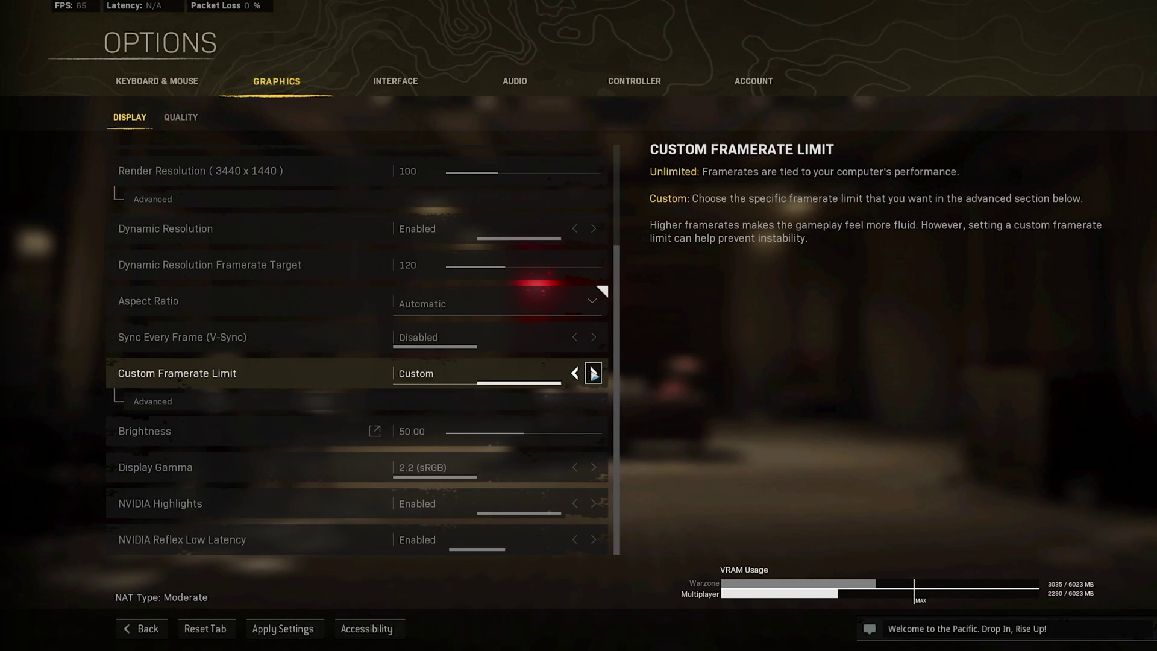
click(594, 337)
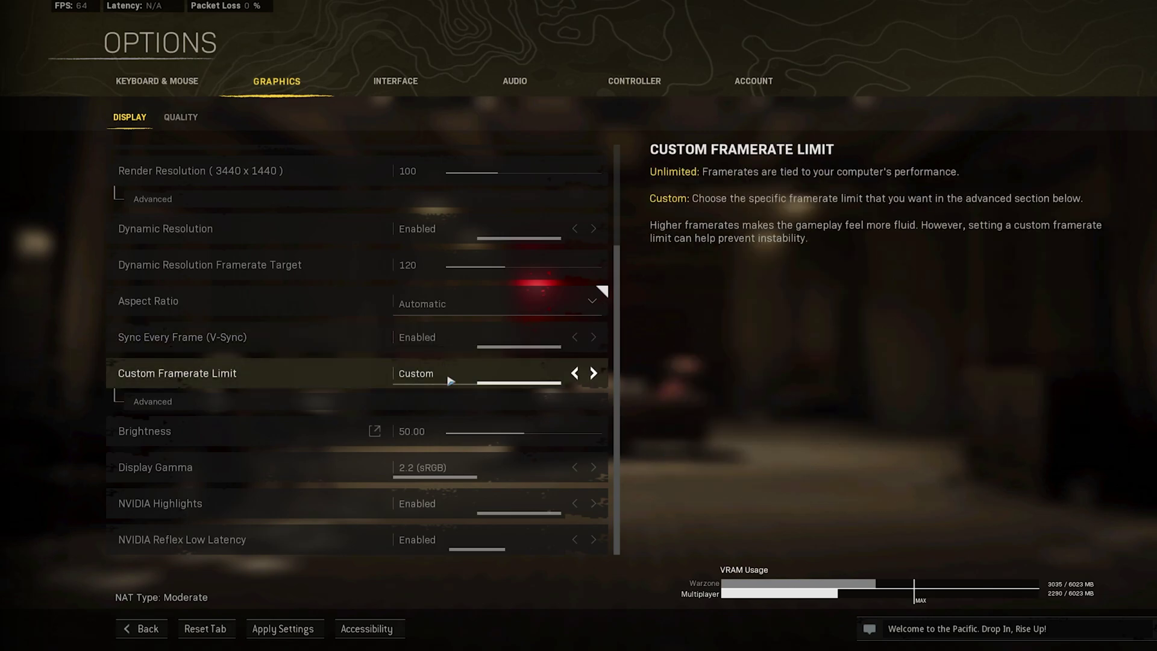
Review the advanced framerate limits for gameplay, menus and out of focus, leaving their values as they are.
click(416, 401)
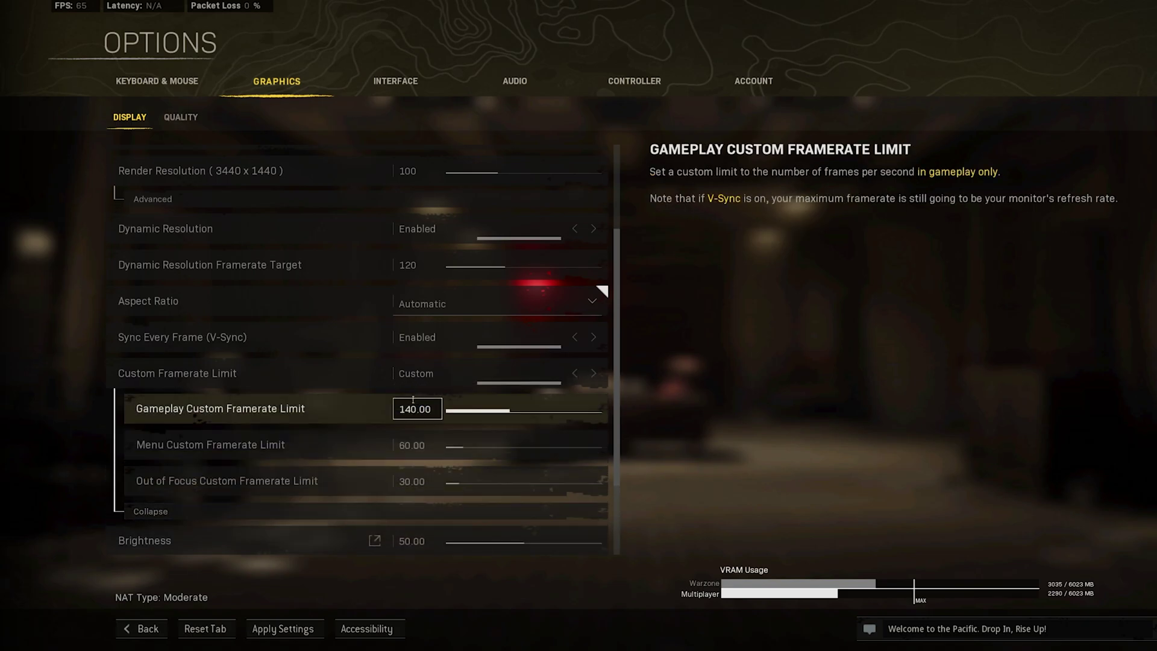
scroll(614, 417, down, 1)
scroll(614, 418, down, 2)
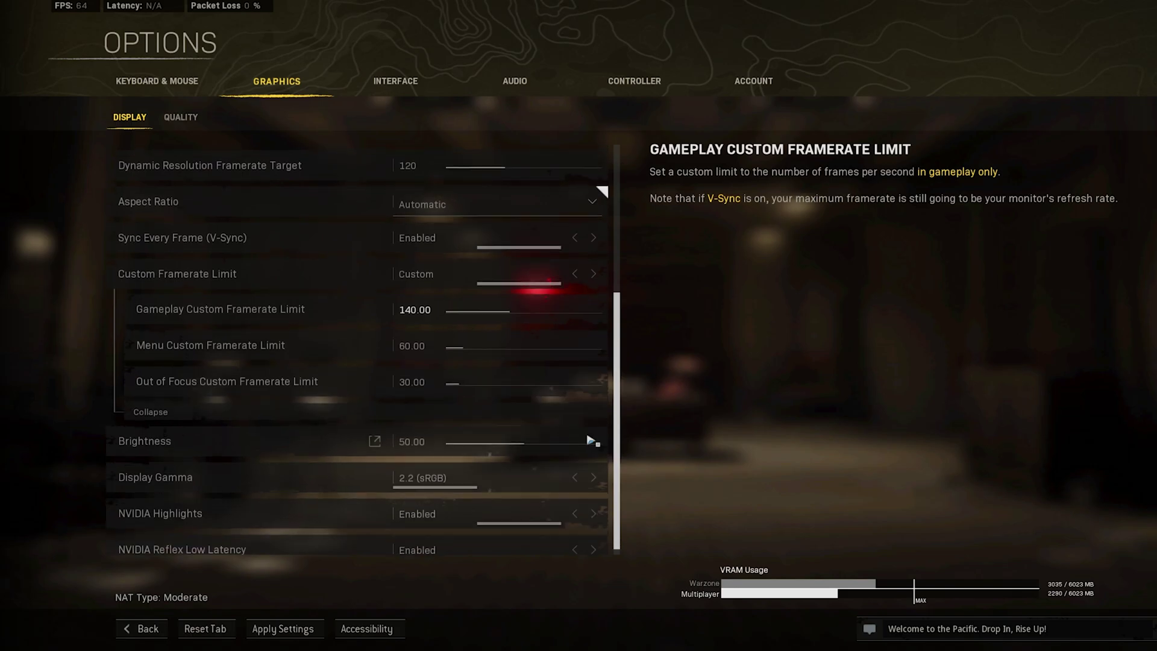
click(400, 309)
click(411, 310)
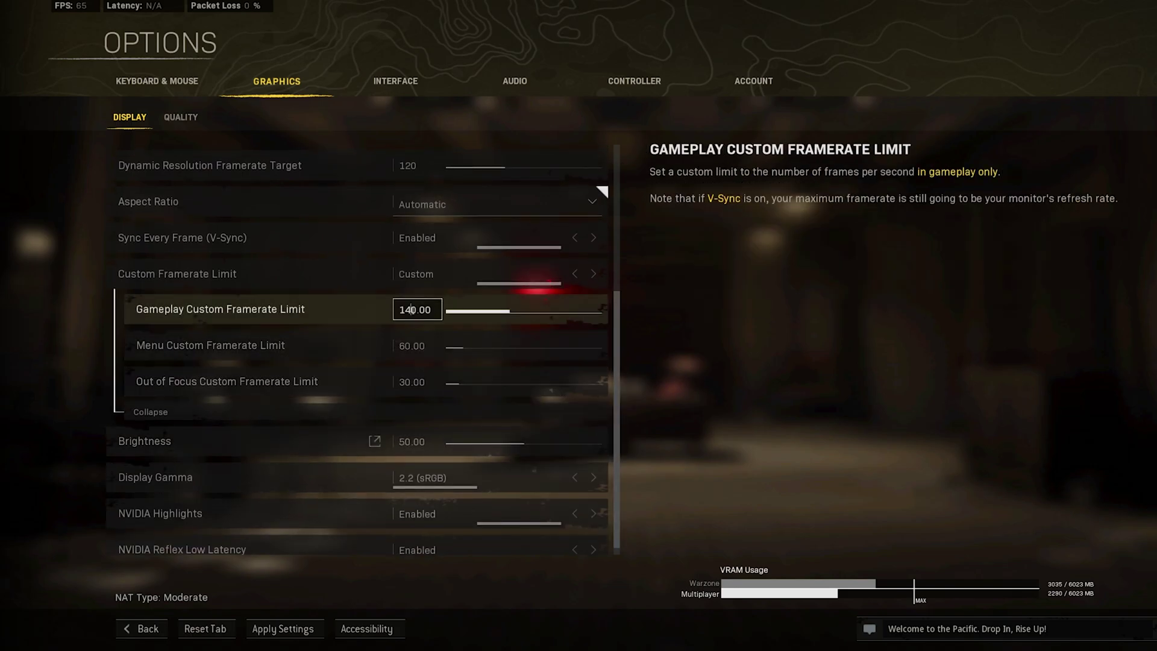
click(512, 312)
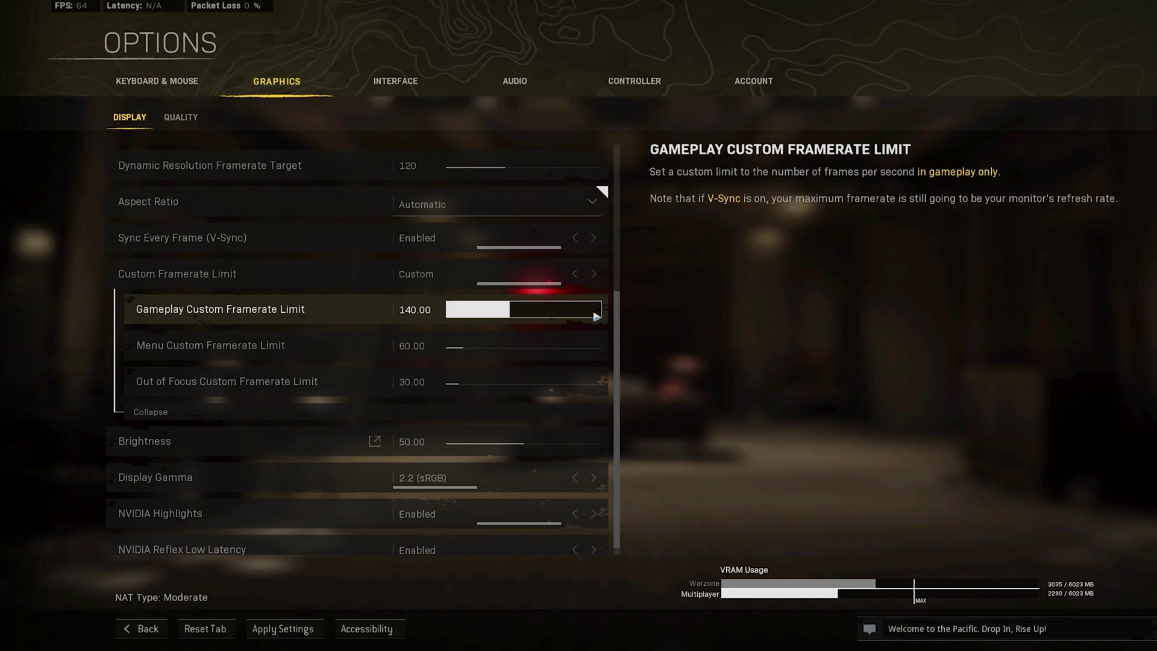
scroll(625, 302, up, 1)
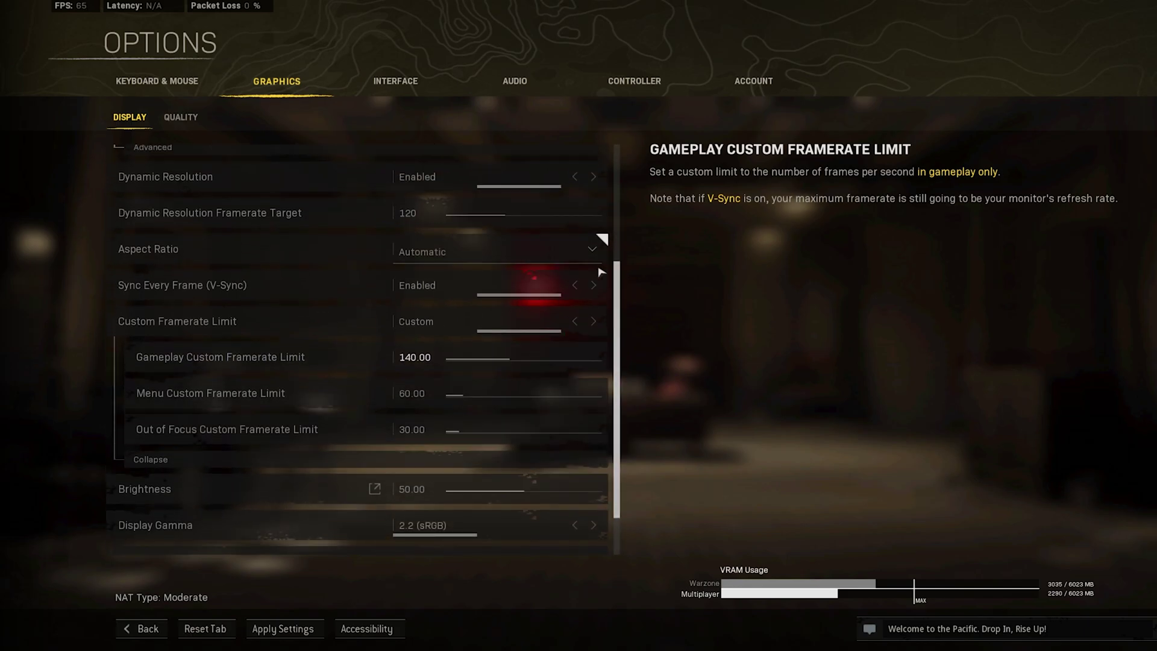
click(415, 212)
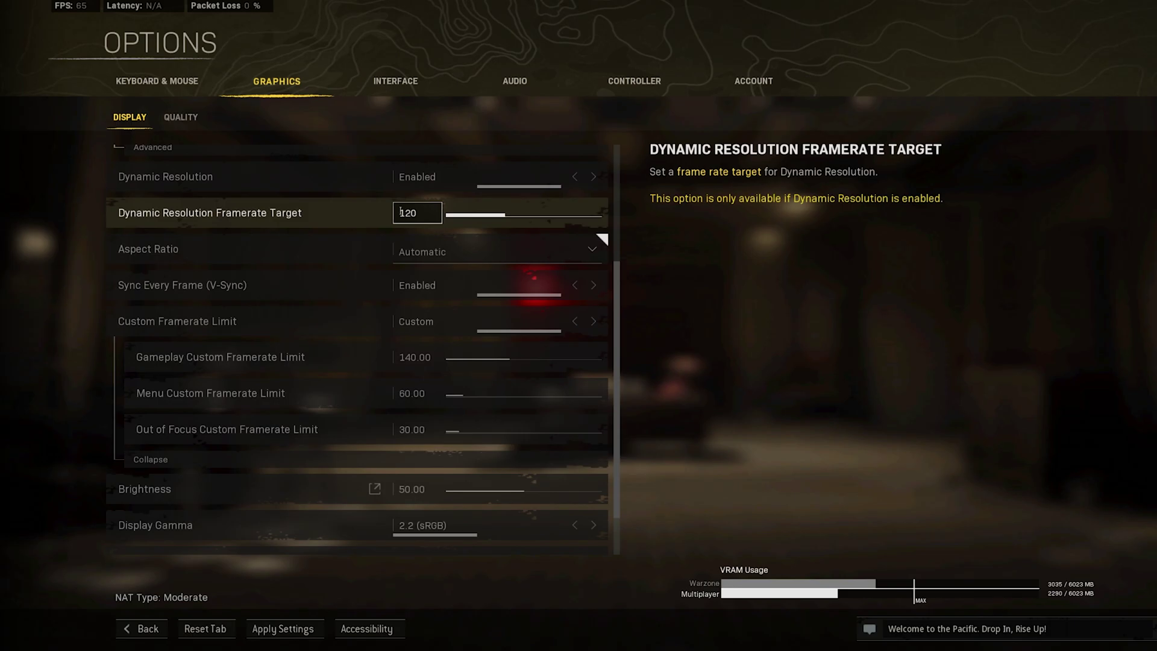
click(432, 352)
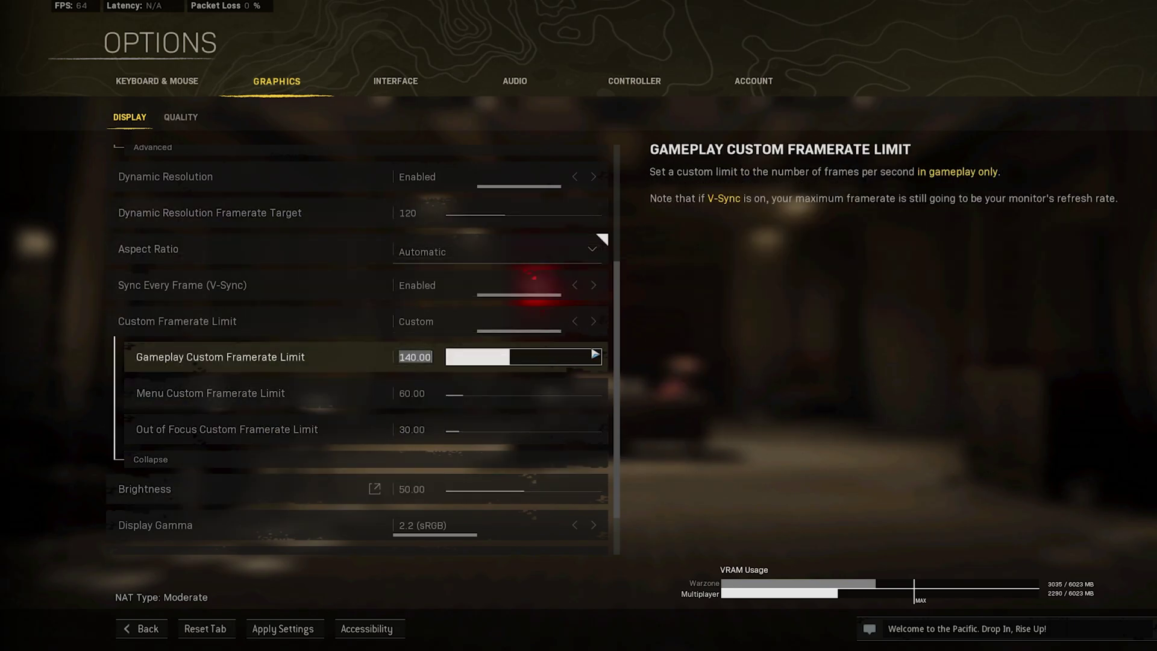
scroll(616, 392, down, 2)
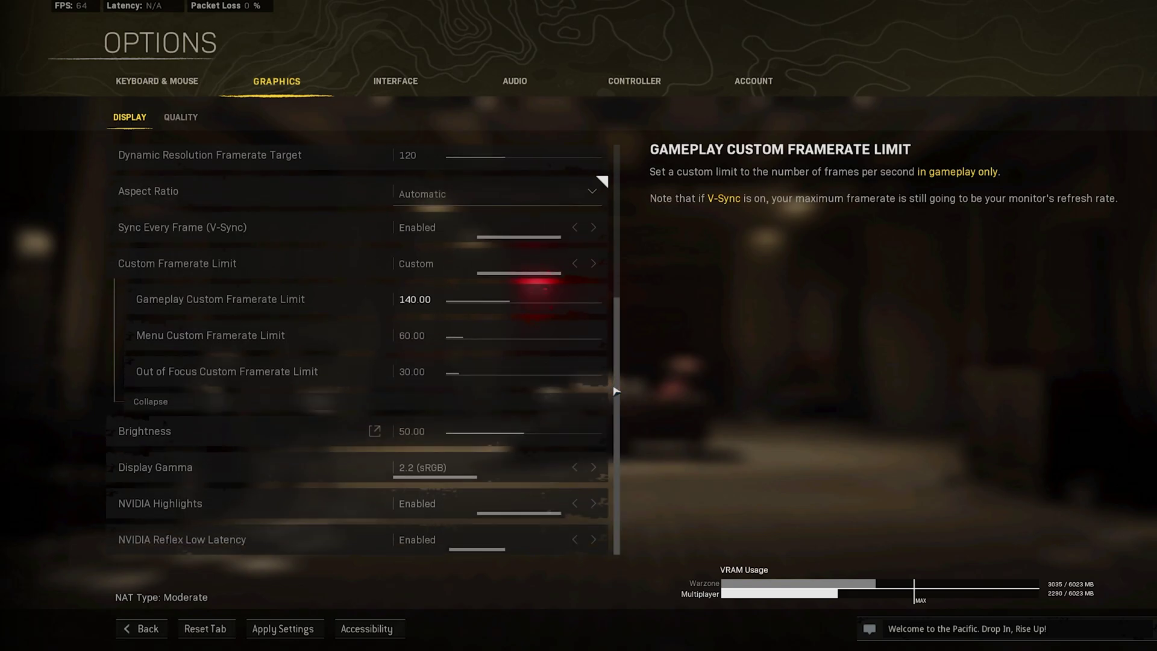
click(429, 337)
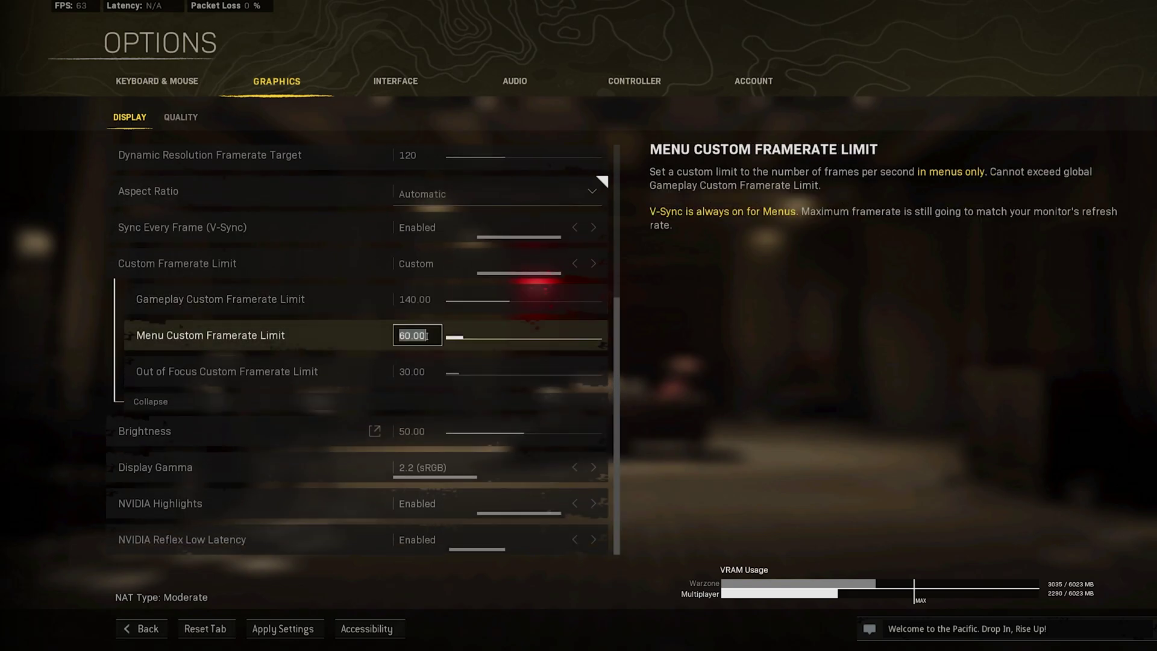
click(425, 371)
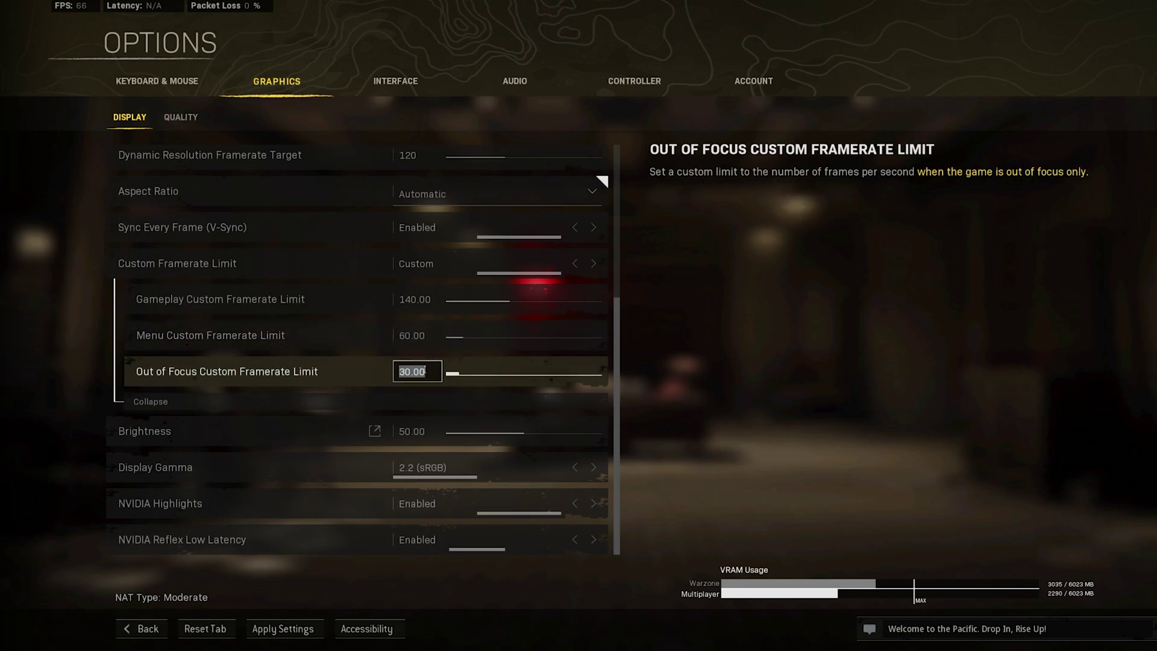
click(429, 371)
click(425, 401)
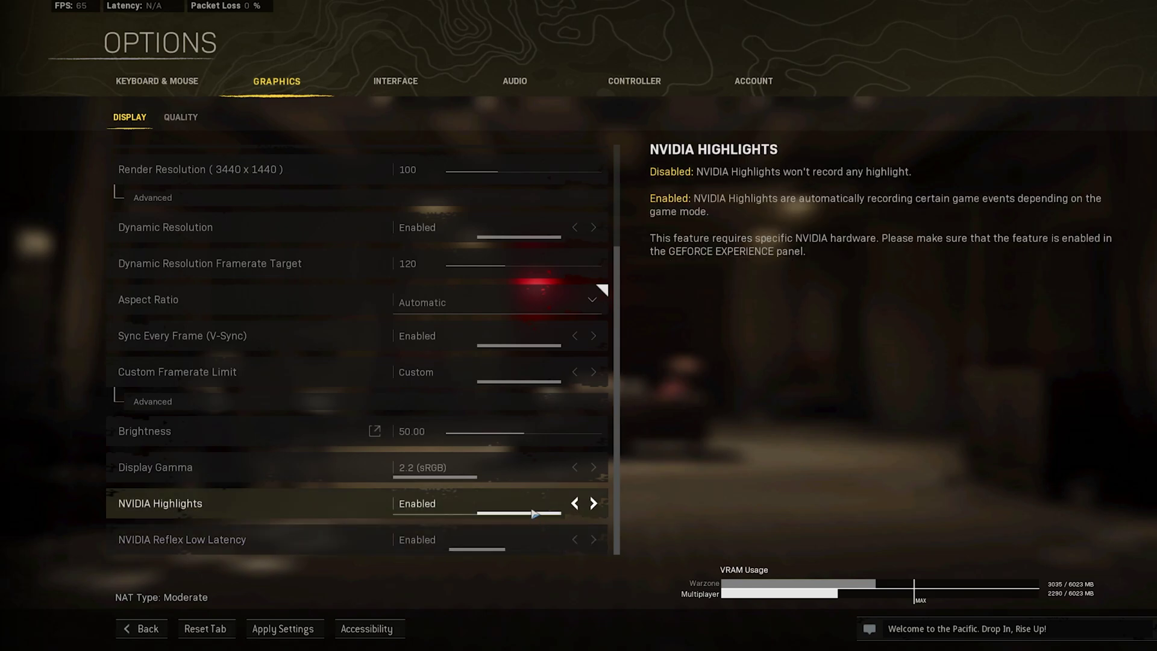
Try the other options for NVIDIA Highlights and NVIDIA Reflex Low Latency, and return both to Enabled.
click(574, 503)
click(594, 503)
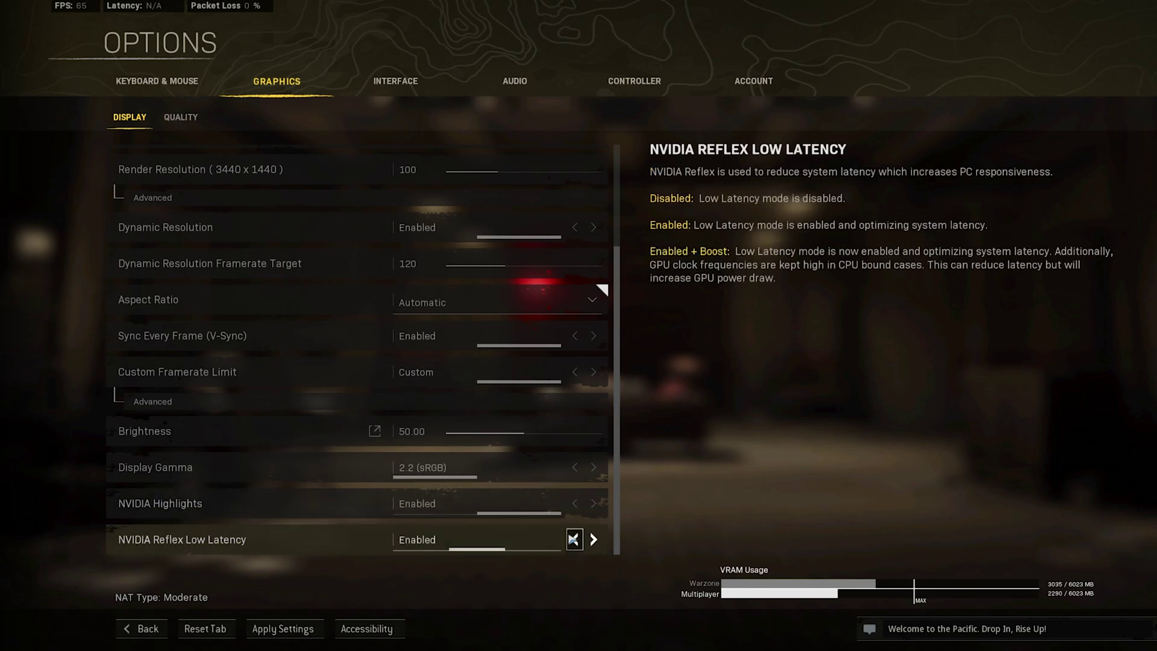
click(573, 539)
click(593, 539)
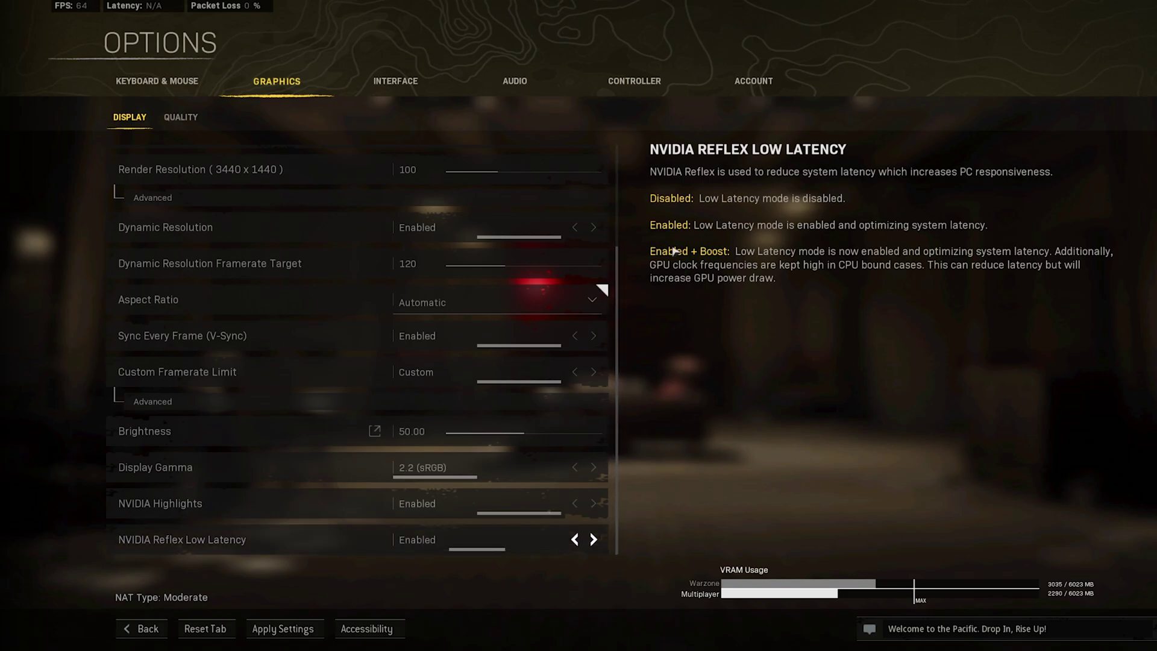
Apply the changed display settings and open the graphics quality settings.
click(284, 629)
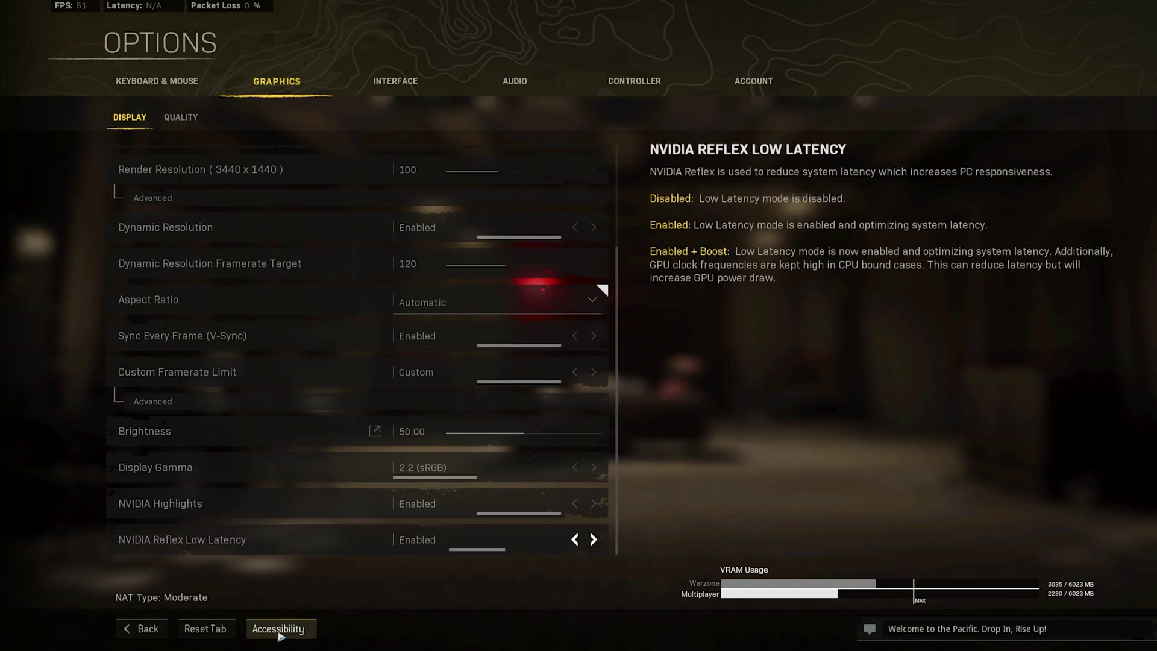
click(183, 117)
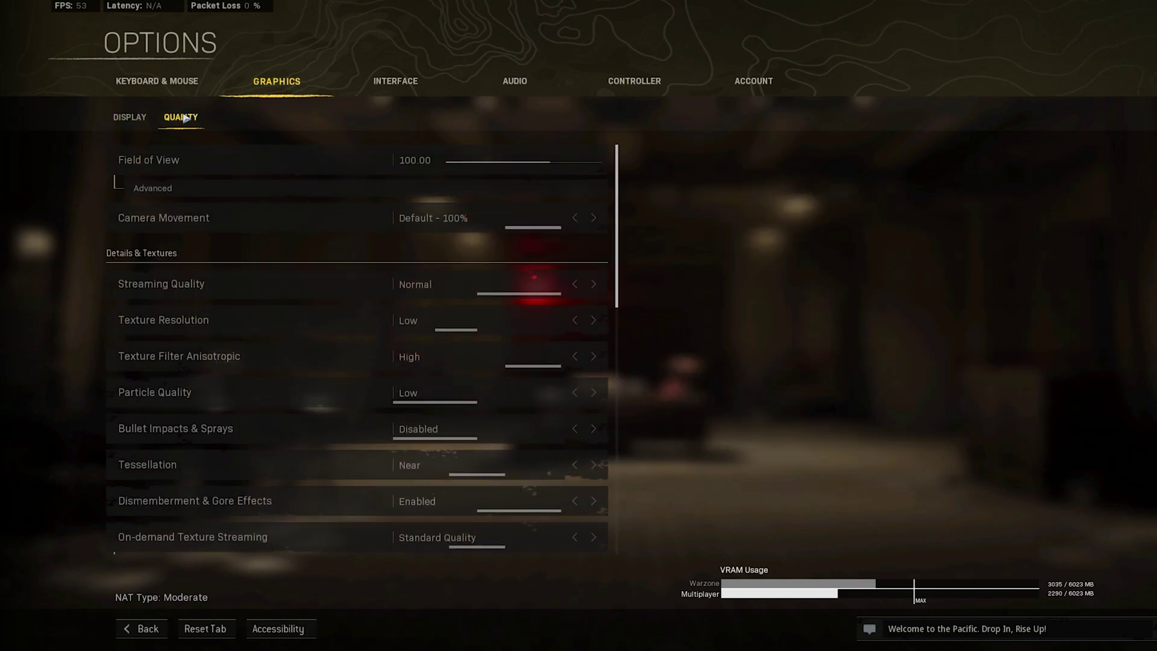
Check the field of view value, try the other ADS Field of View option and return it to Independent.
click(416, 160)
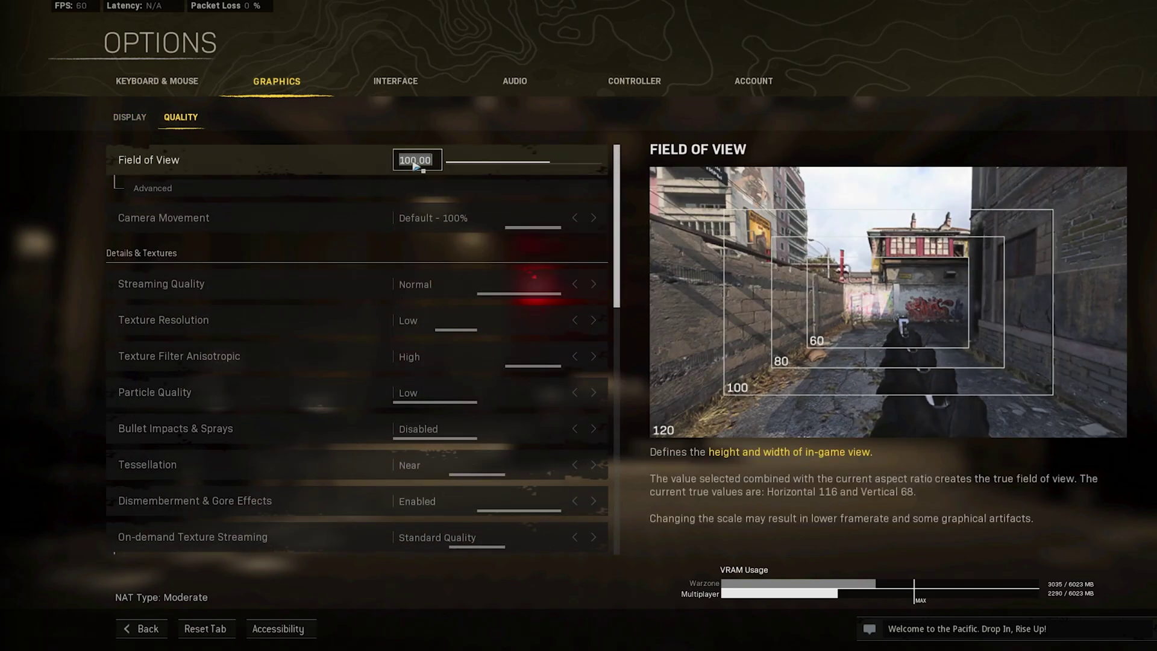
click(434, 142)
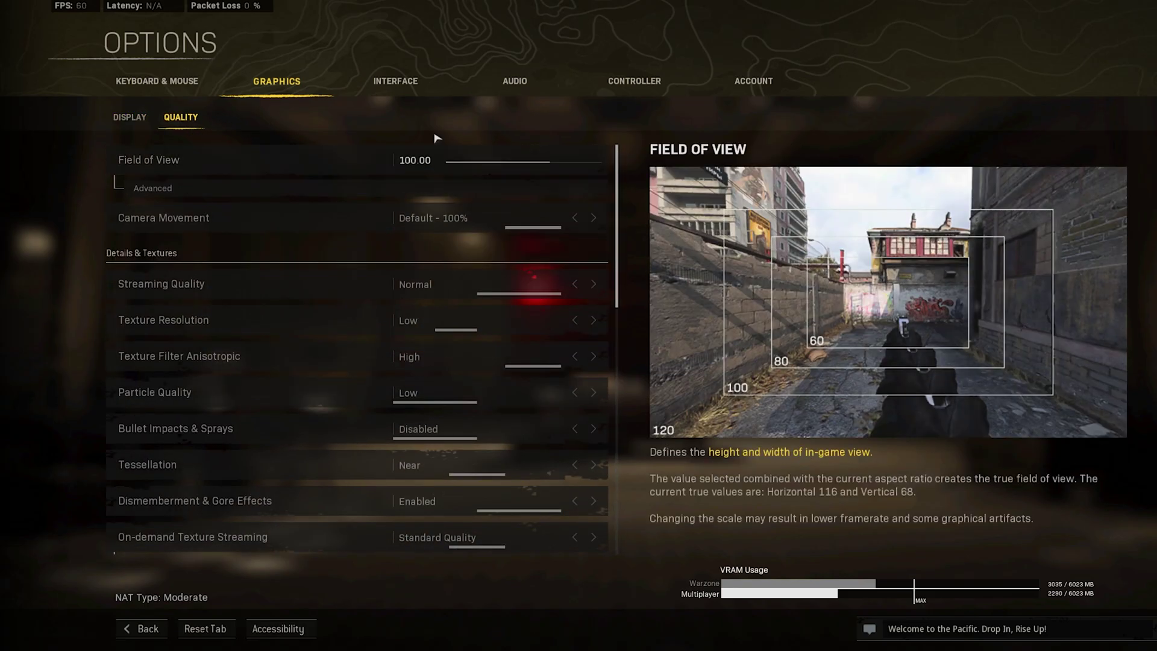
click(426, 189)
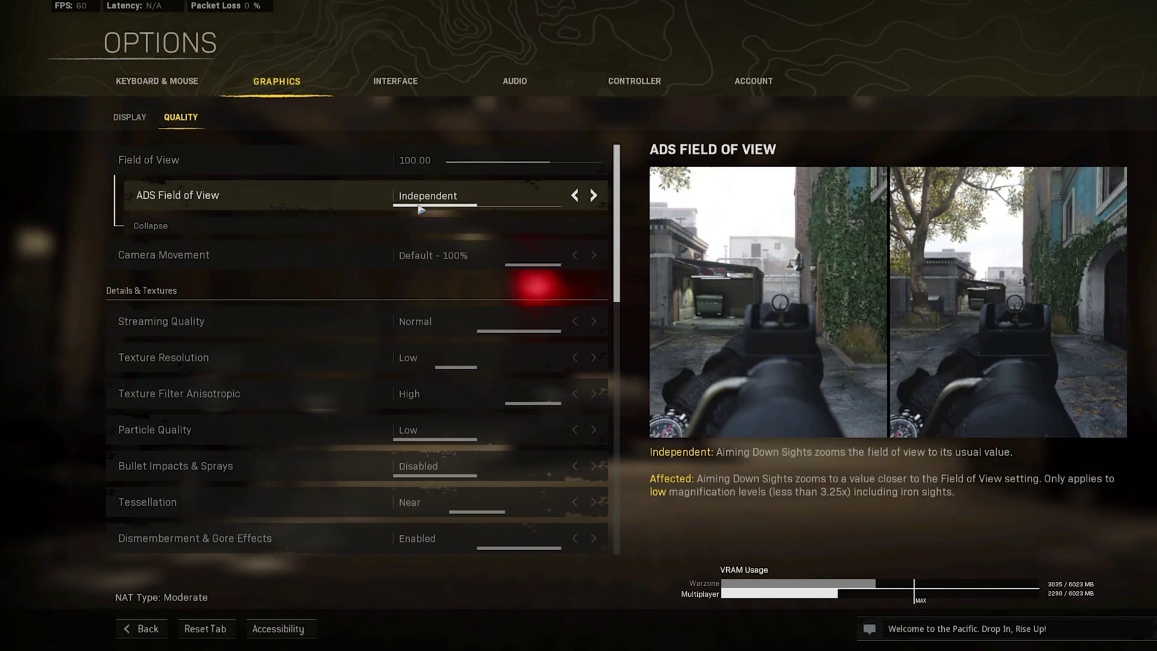
click(594, 196)
click(576, 197)
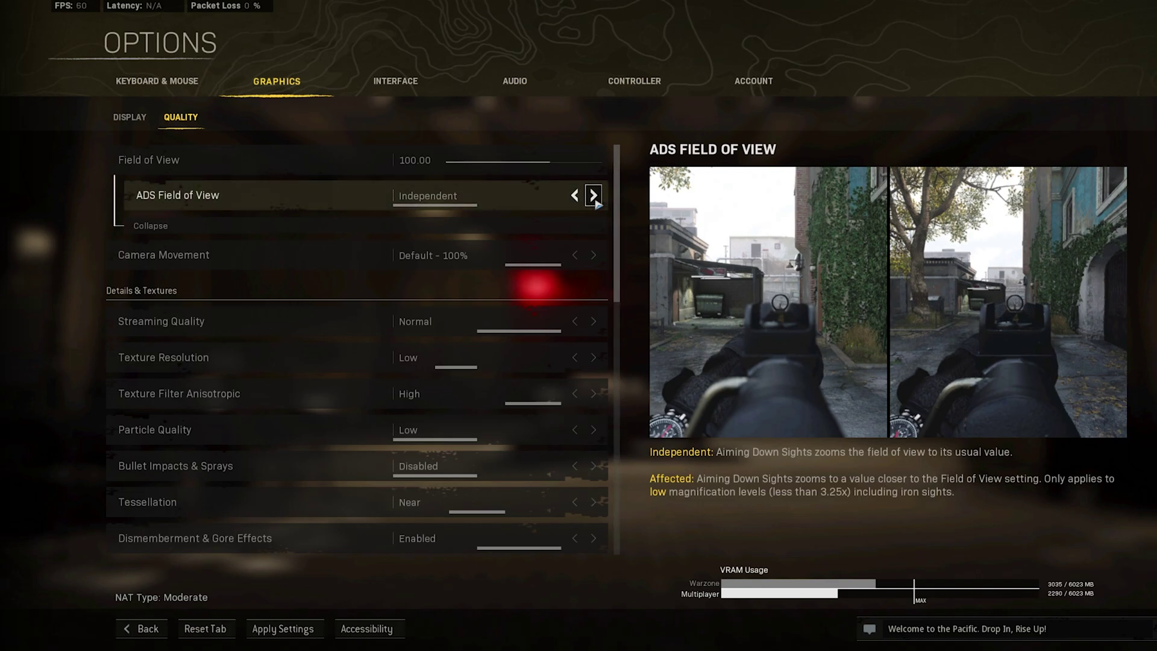
click(424, 223)
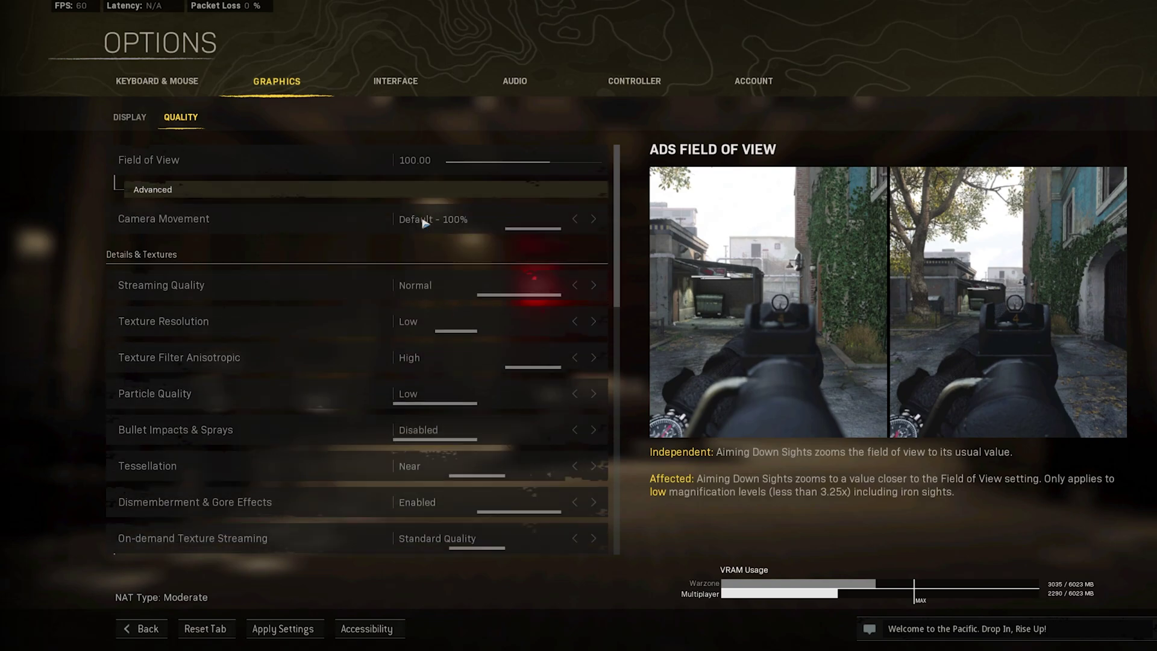
scroll(410, 241, down, 1)
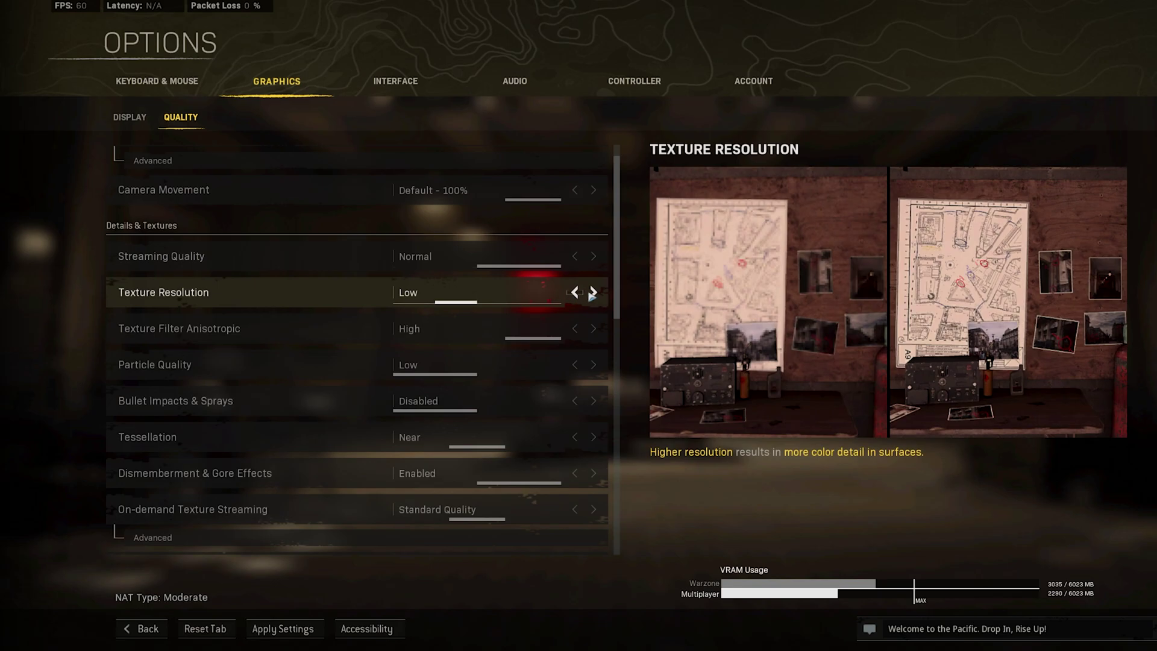
Try the other Texture Resolution options, such as Normal, and return the setting to Low.
scroll(614, 289, down, 2)
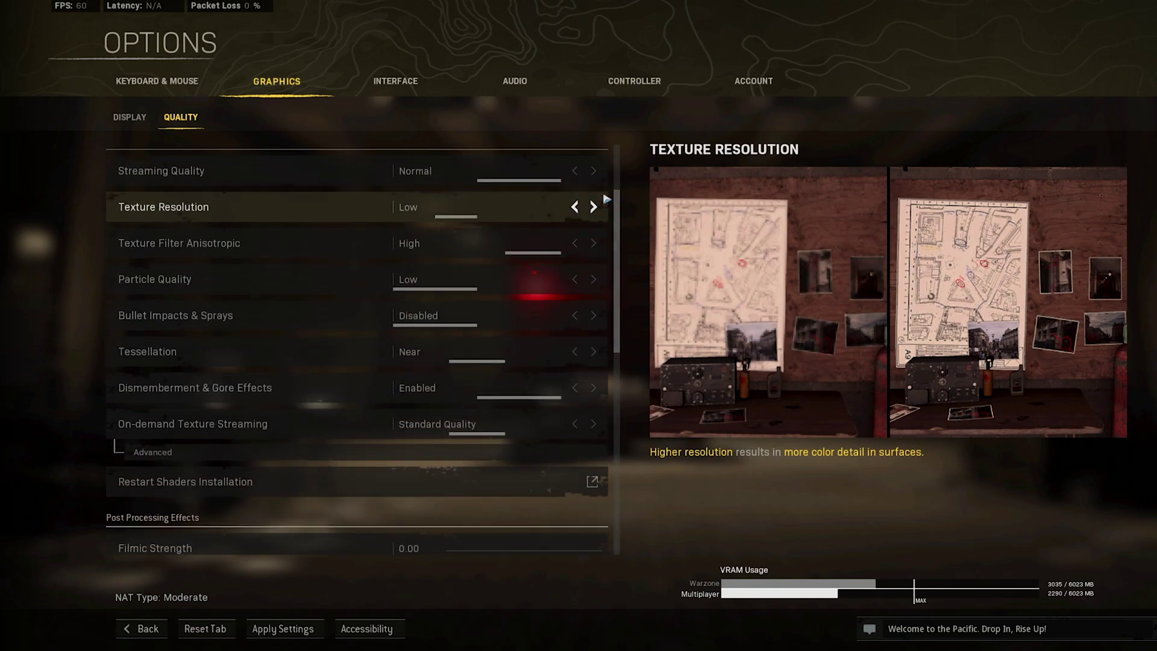
click(574, 207)
click(594, 206)
click(594, 207)
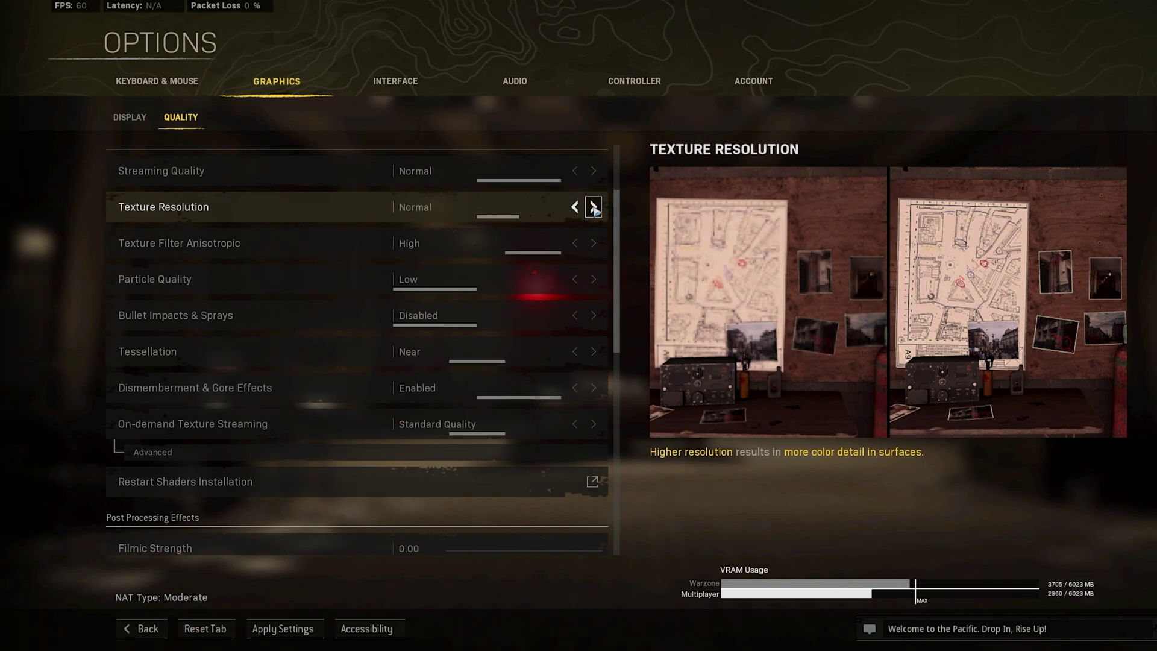
click(594, 207)
click(575, 207)
click(575, 206)
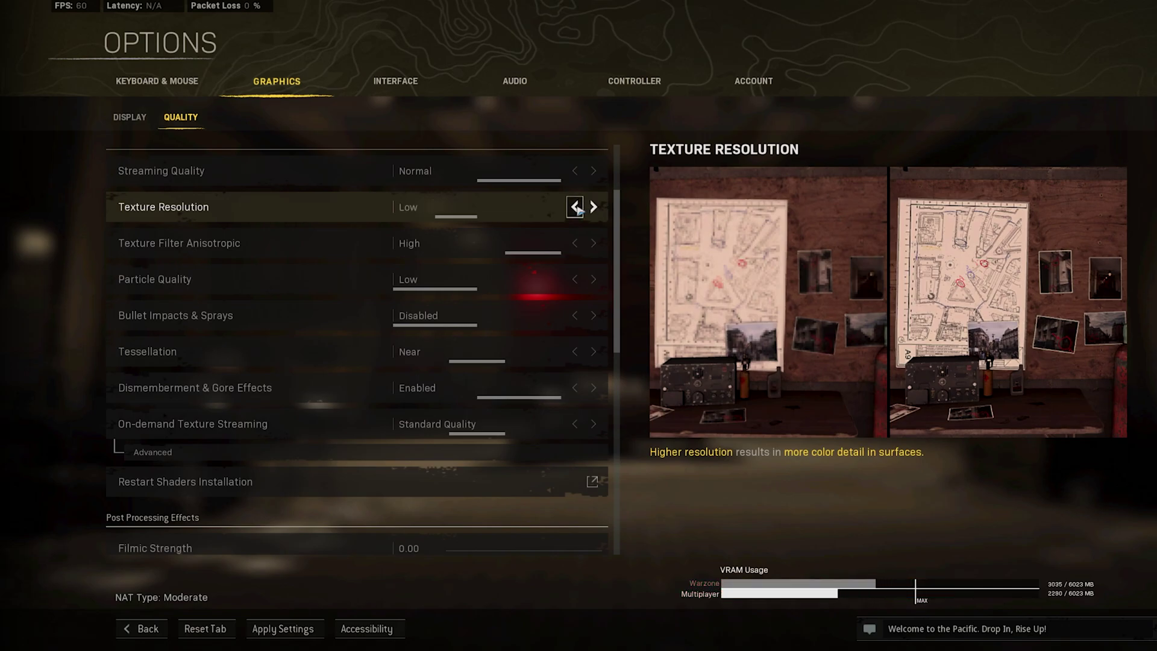
click(576, 207)
click(594, 206)
click(594, 207)
click(576, 206)
click(573, 207)
click(594, 206)
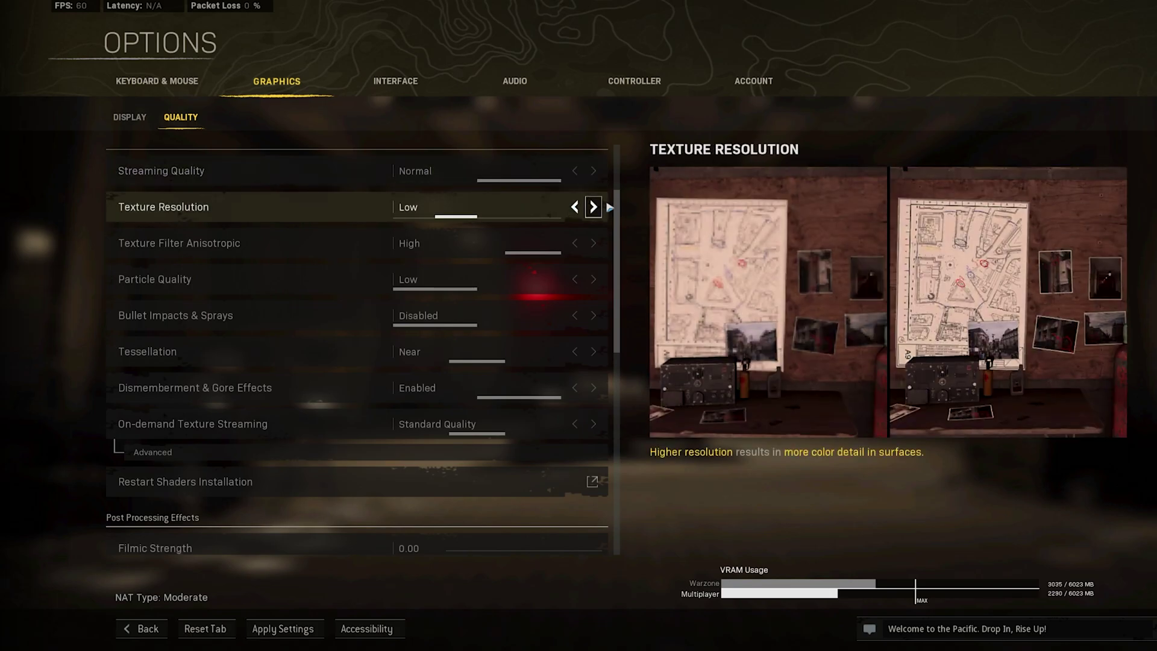
Set Texture Filter Anisotropic to Normal and Particle Quality to High.
scroll(619, 235, down, 2)
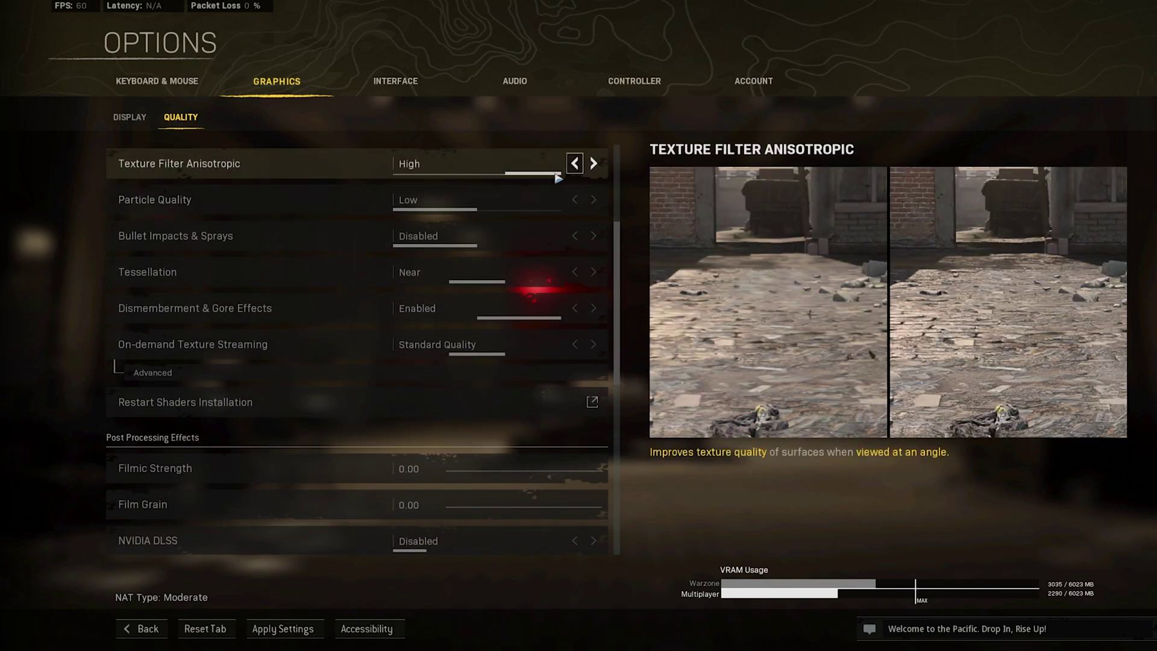
click(575, 165)
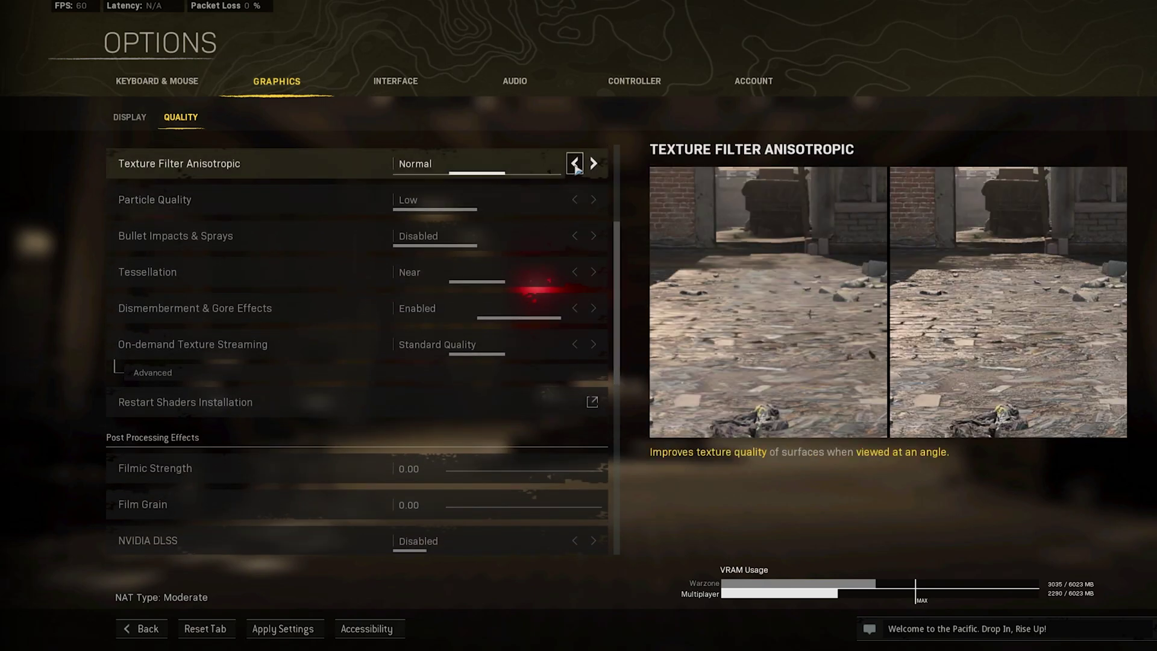
click(594, 201)
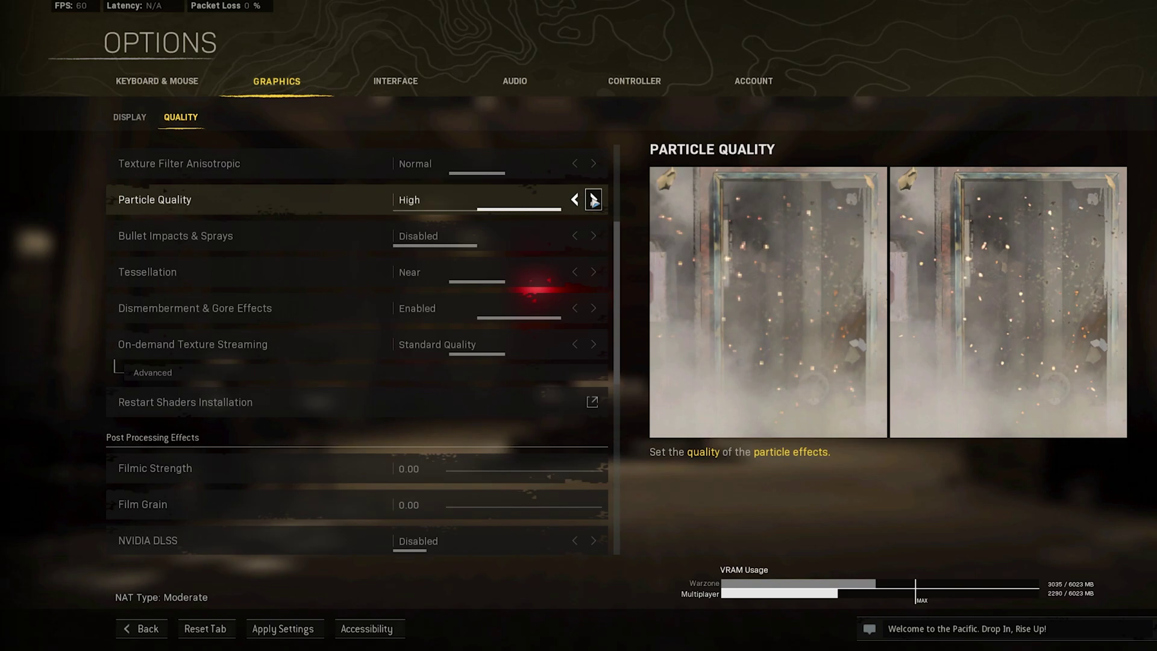
Try both options for Bullet Impacts & Sprays and leave it Enabled.
click(593, 236)
click(593, 236)
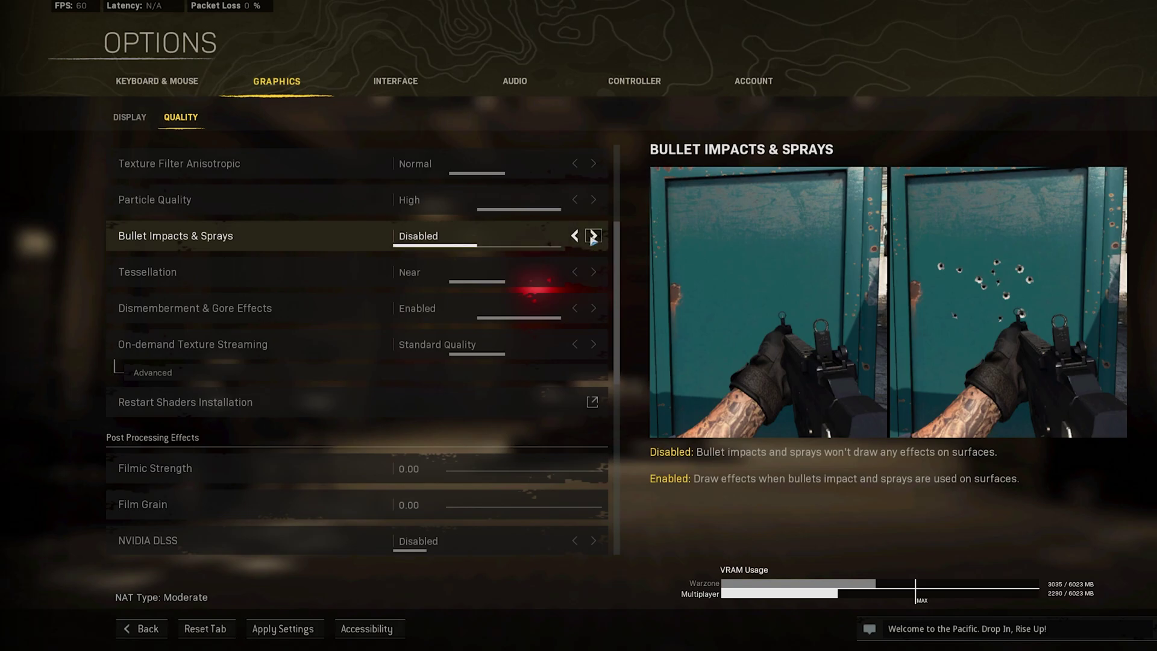
click(594, 236)
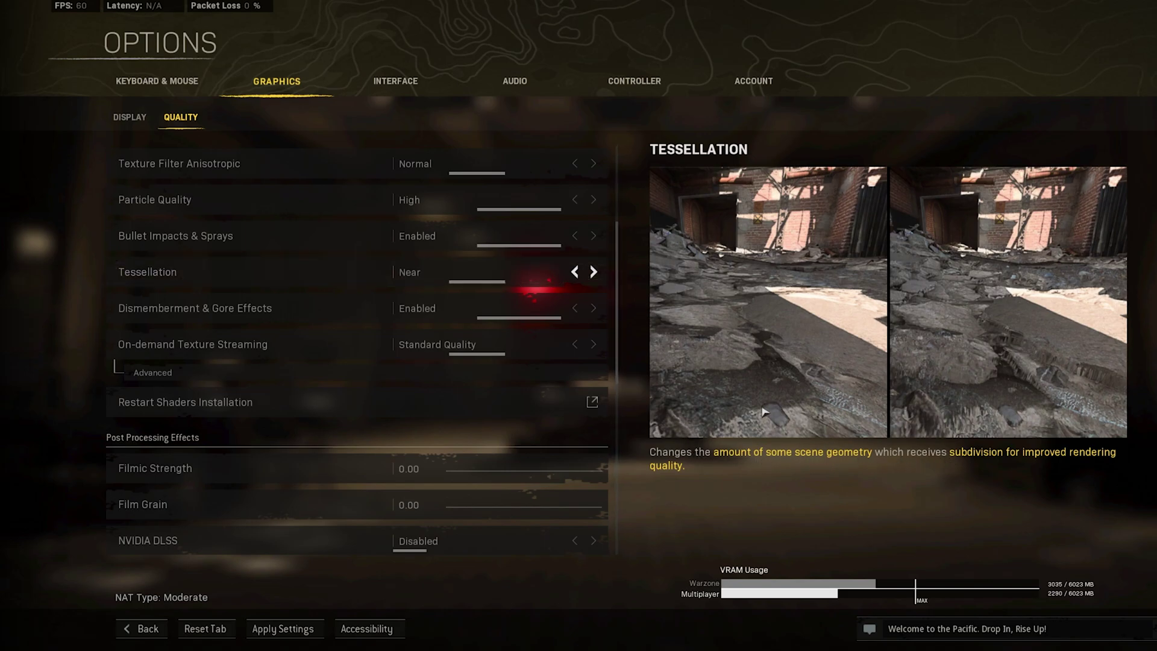
Review the advanced options of On-demand Texture Streaming, keeping it at Standard Quality, and collapse them again.
scroll(618, 303, down, 3)
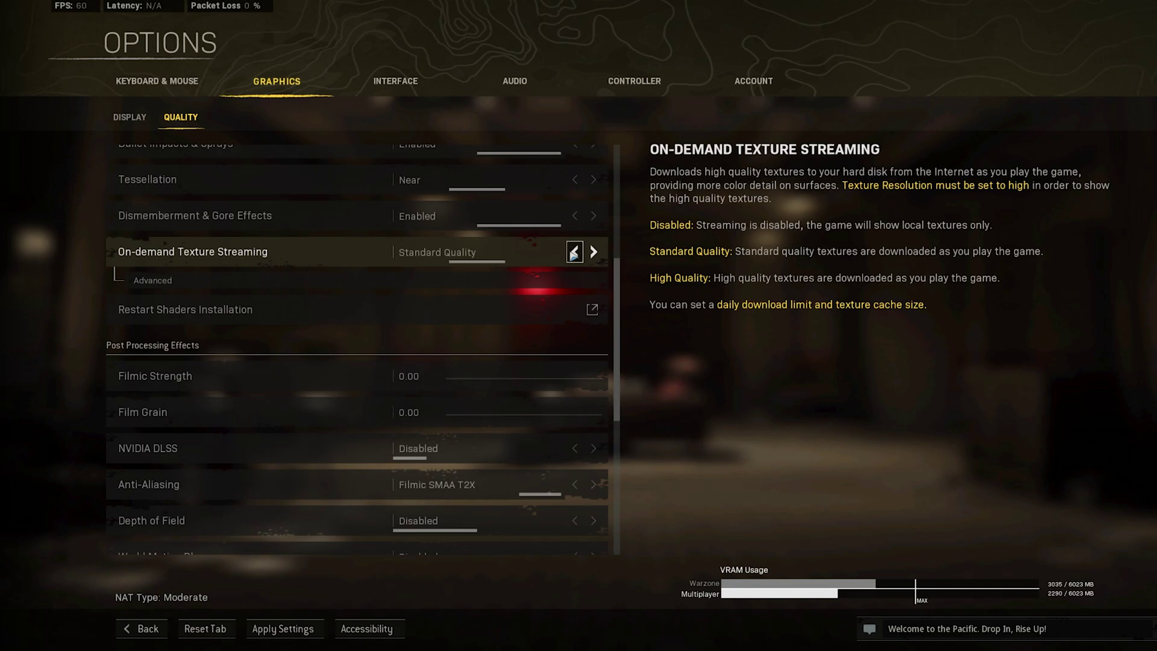
click(572, 252)
click(581, 257)
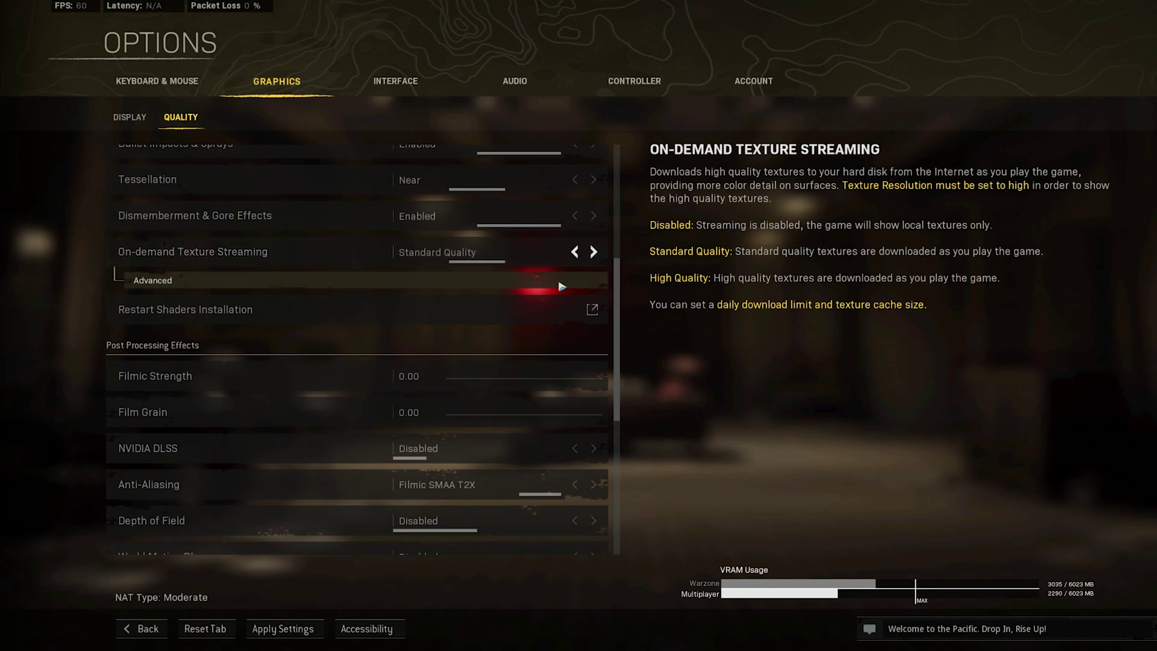
click(561, 282)
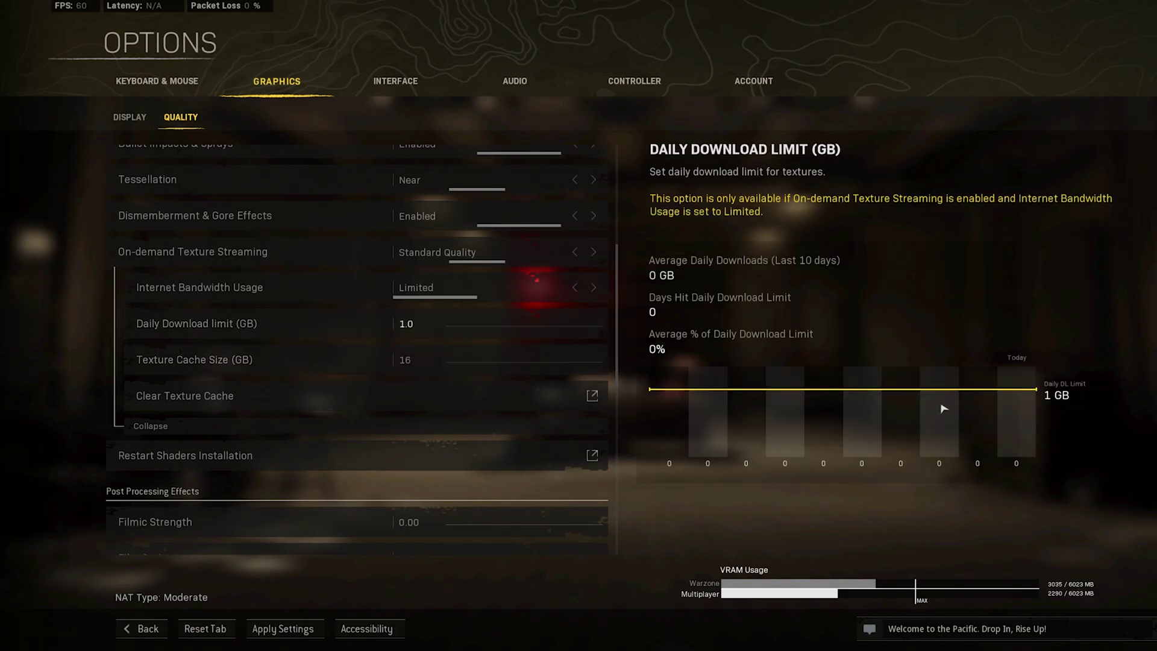
scroll(613, 351, down, 3)
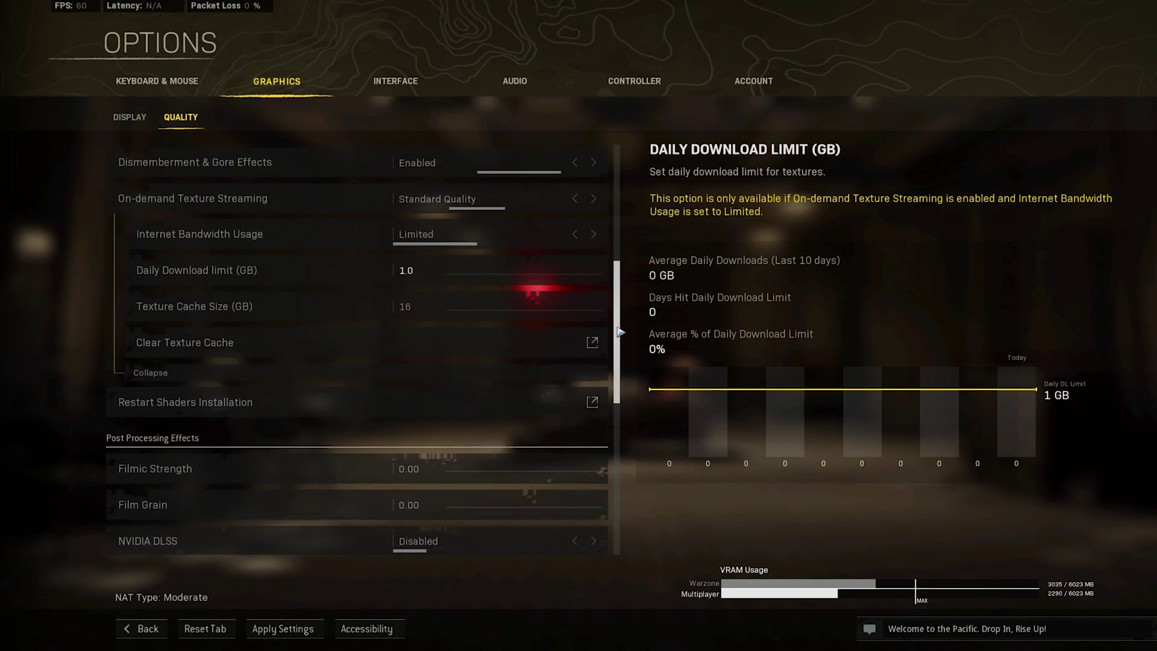
scroll(613, 351, down, 1)
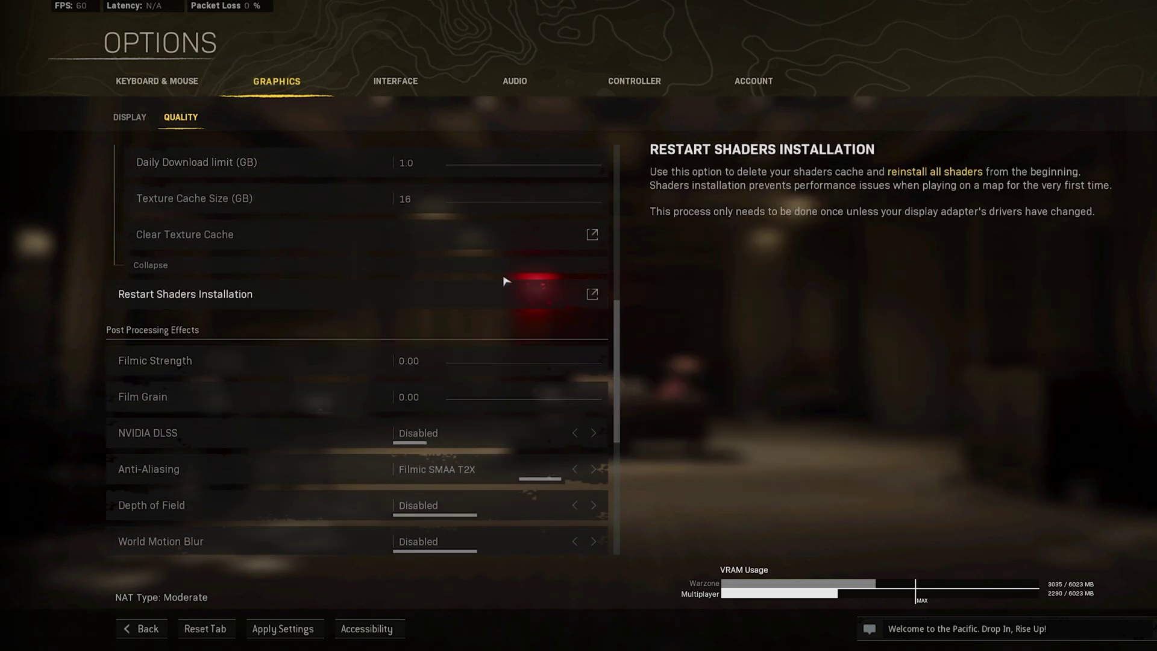
click(511, 273)
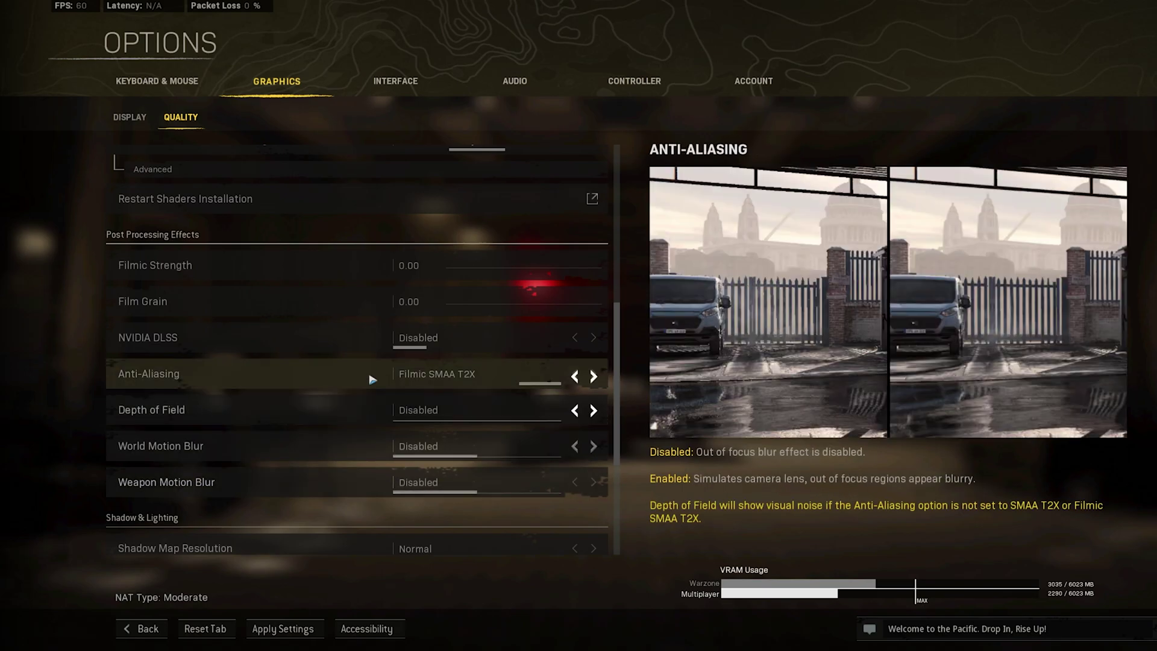
Go through the NVIDIA DLSS modes, including Ultra Performance and Balanced, and return it to Disabled.
click(594, 339)
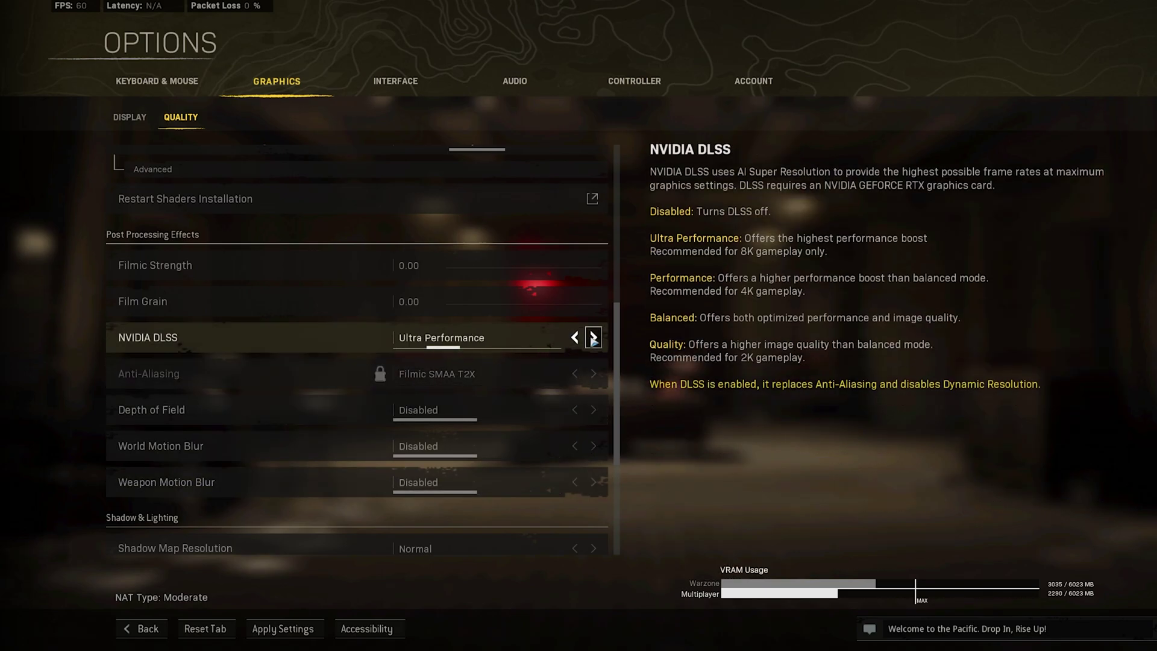
click(594, 339)
click(594, 339)
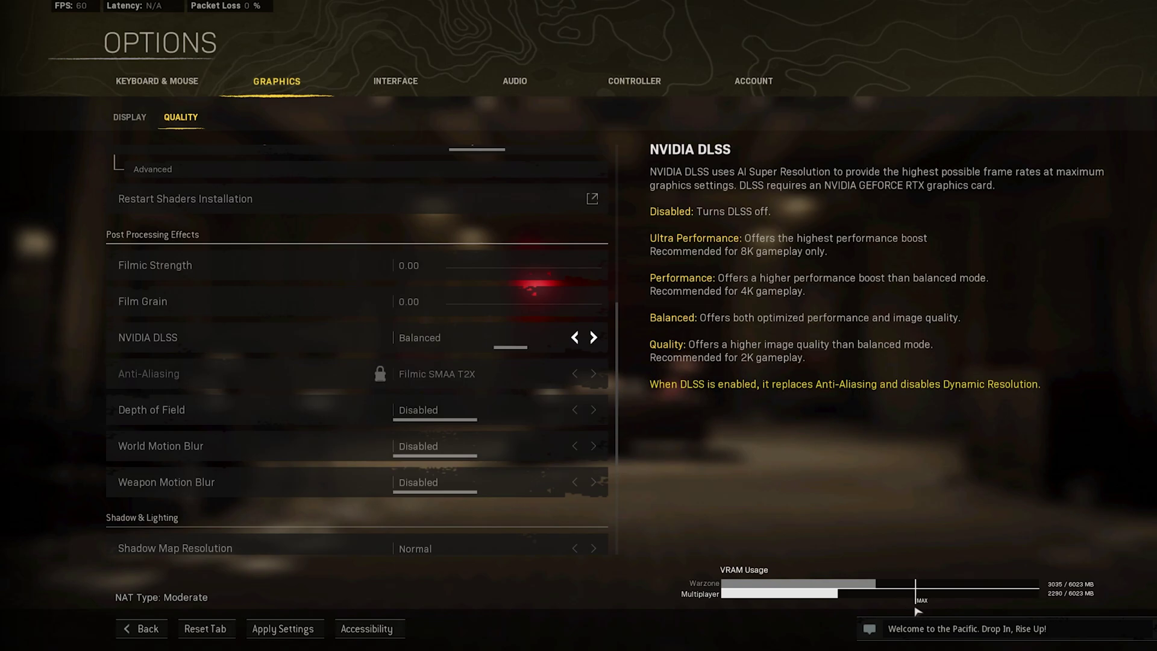
click(594, 338)
click(594, 339)
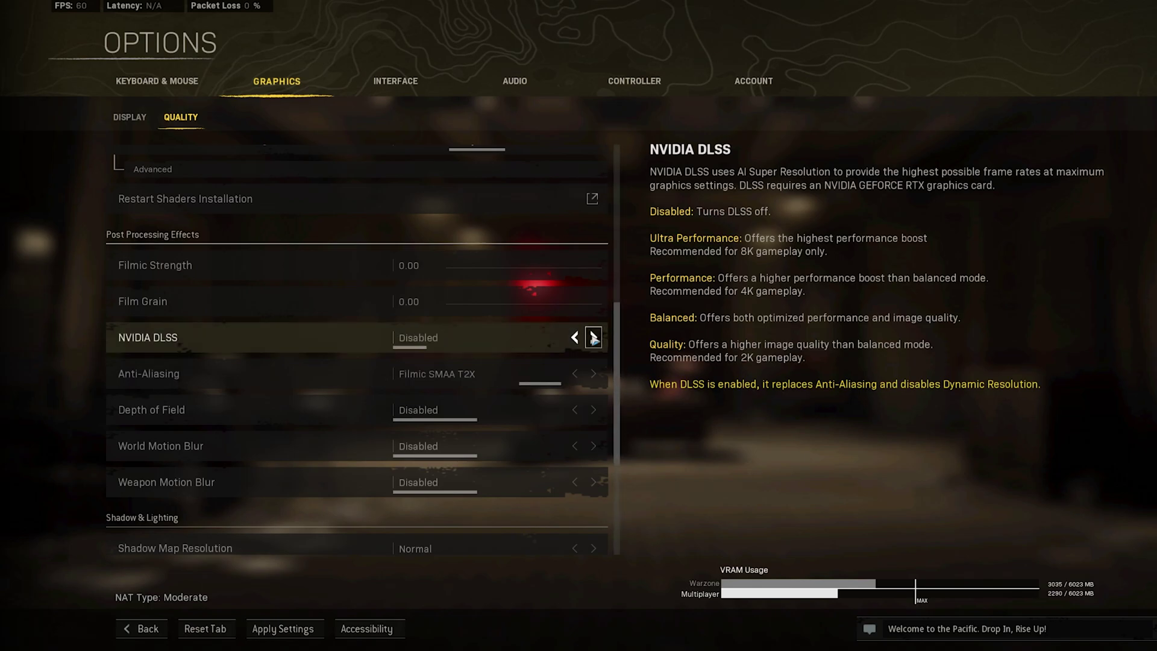
Try lower Anti-Aliasing options such as SMAA 1X and return the setting to Filmic SMAA T2X.
click(576, 374)
click(576, 374)
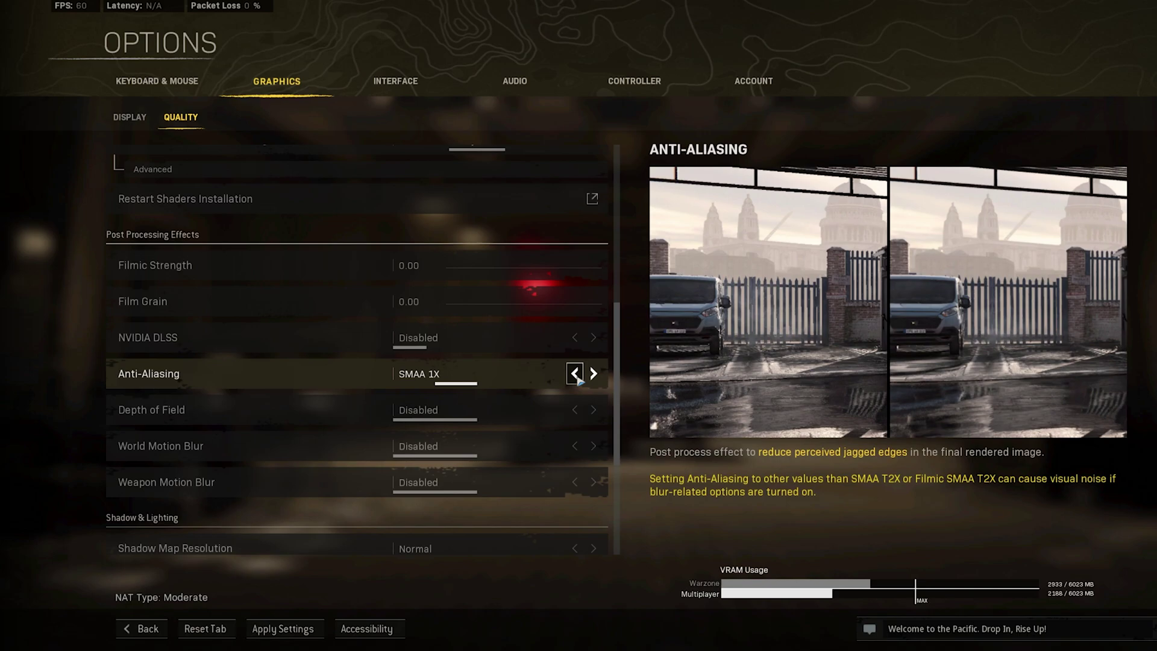
click(575, 374)
click(594, 373)
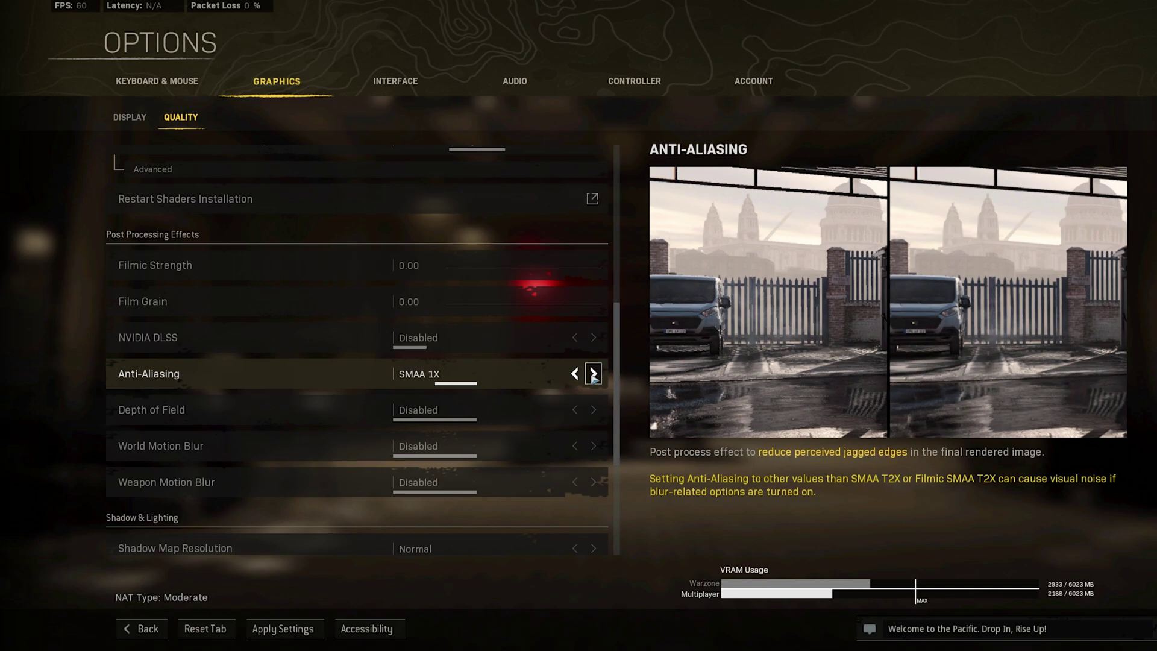
click(594, 374)
click(594, 374)
Set NVIDIA DLSS to Balanced.
click(593, 340)
click(593, 339)
click(594, 339)
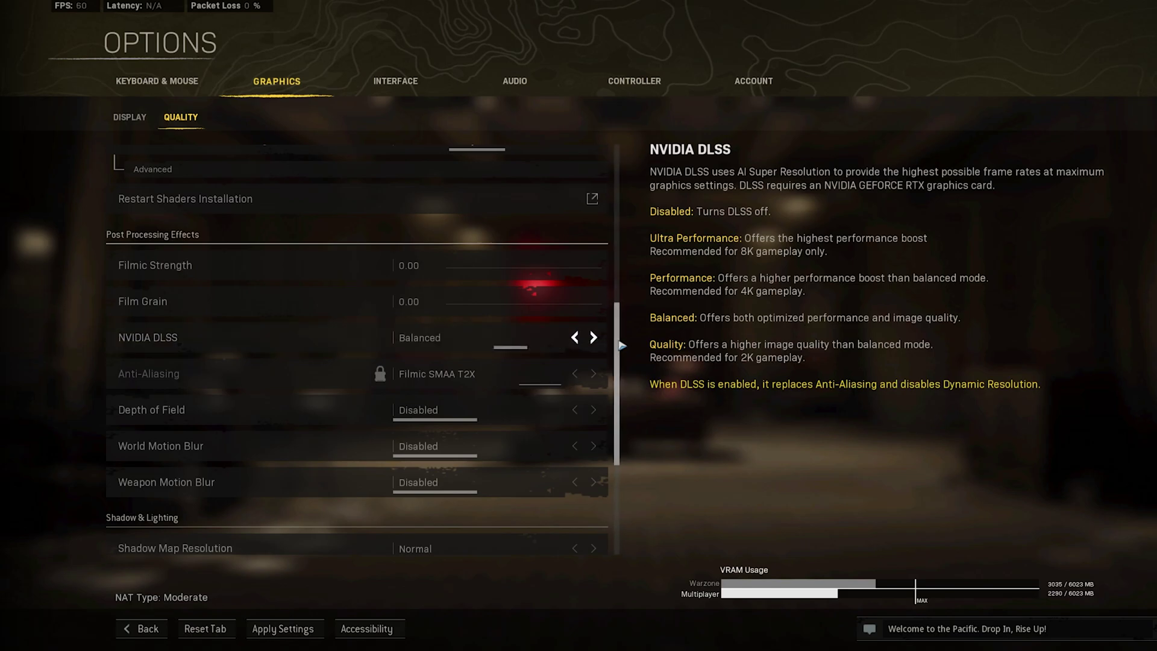
Set Particle Lighting to Normal and Screen Space Reflection to Disabled, and apply the changed quality settings.
scroll(618, 374, down, 3)
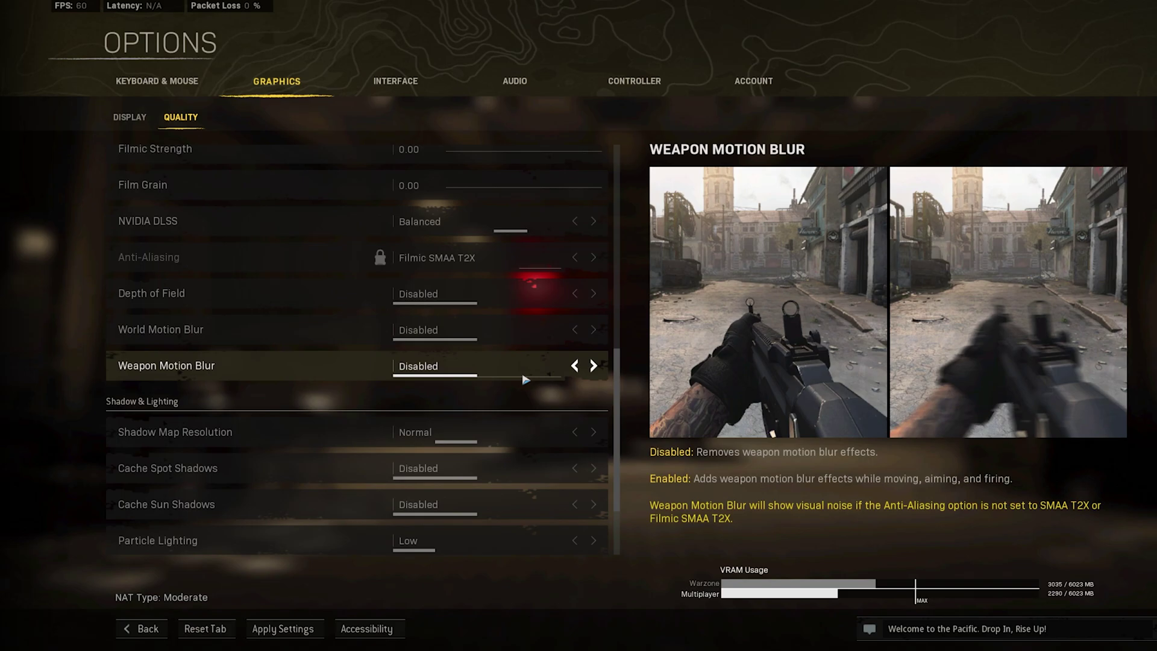
scroll(526, 380, down, 3)
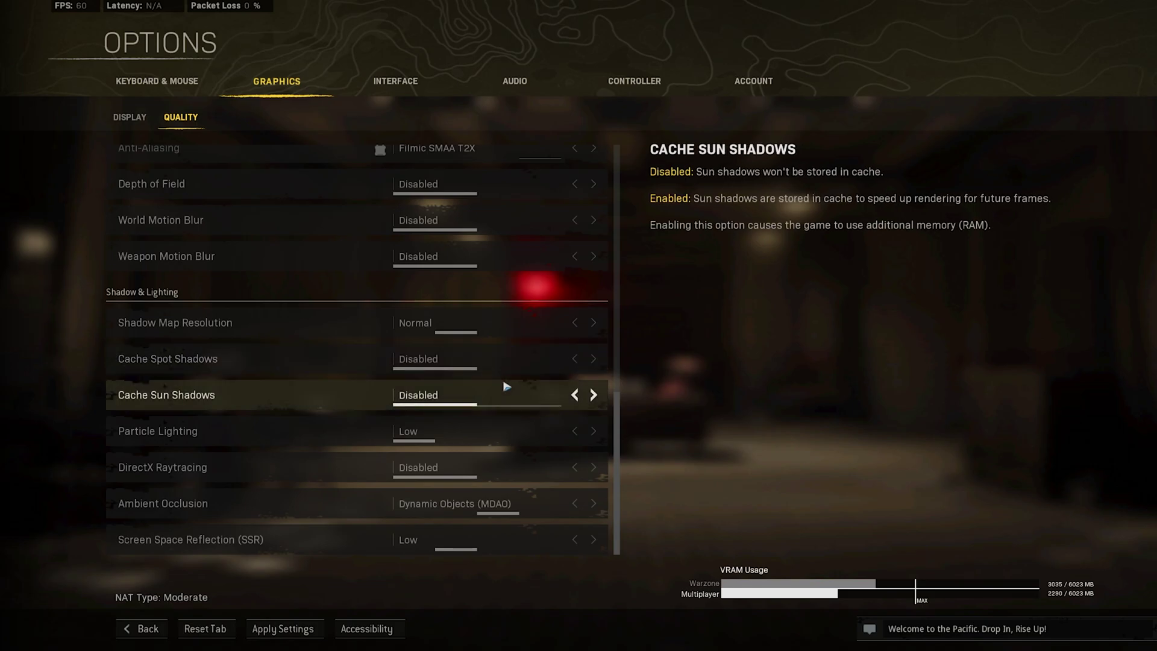
click(594, 431)
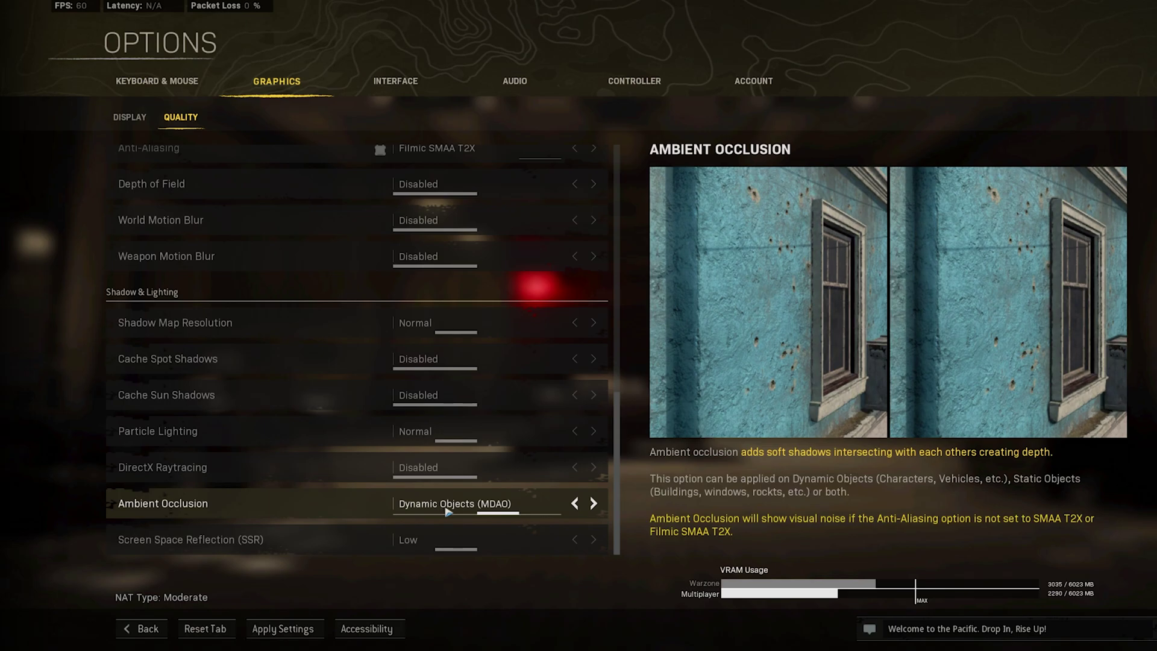
click(574, 539)
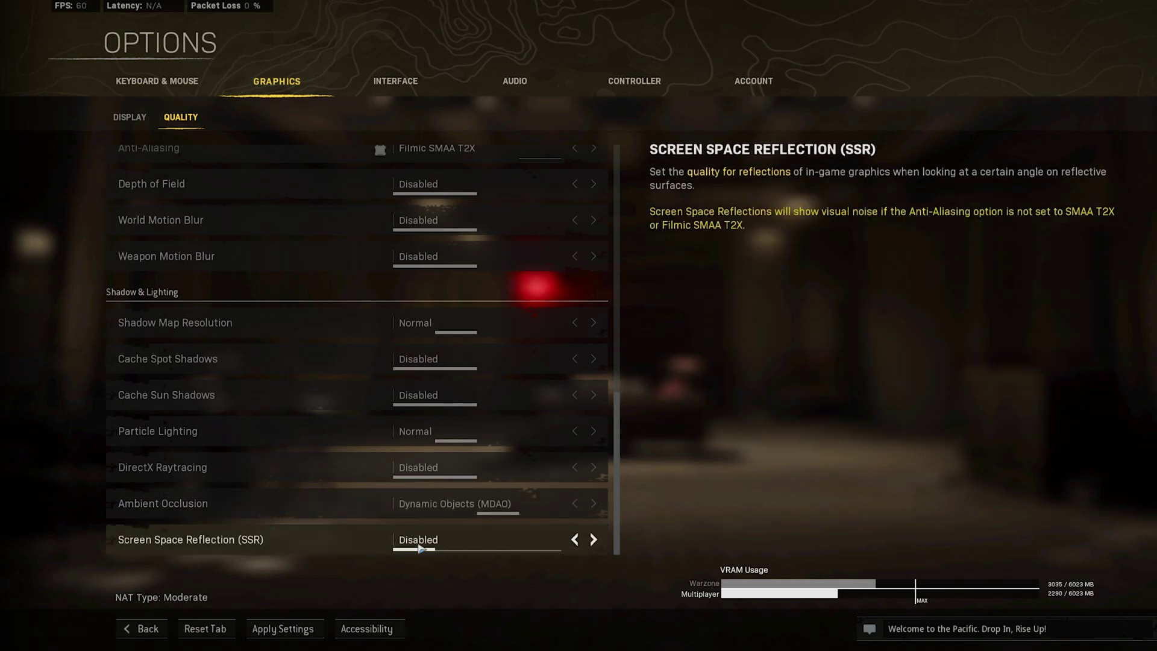
click(302, 629)
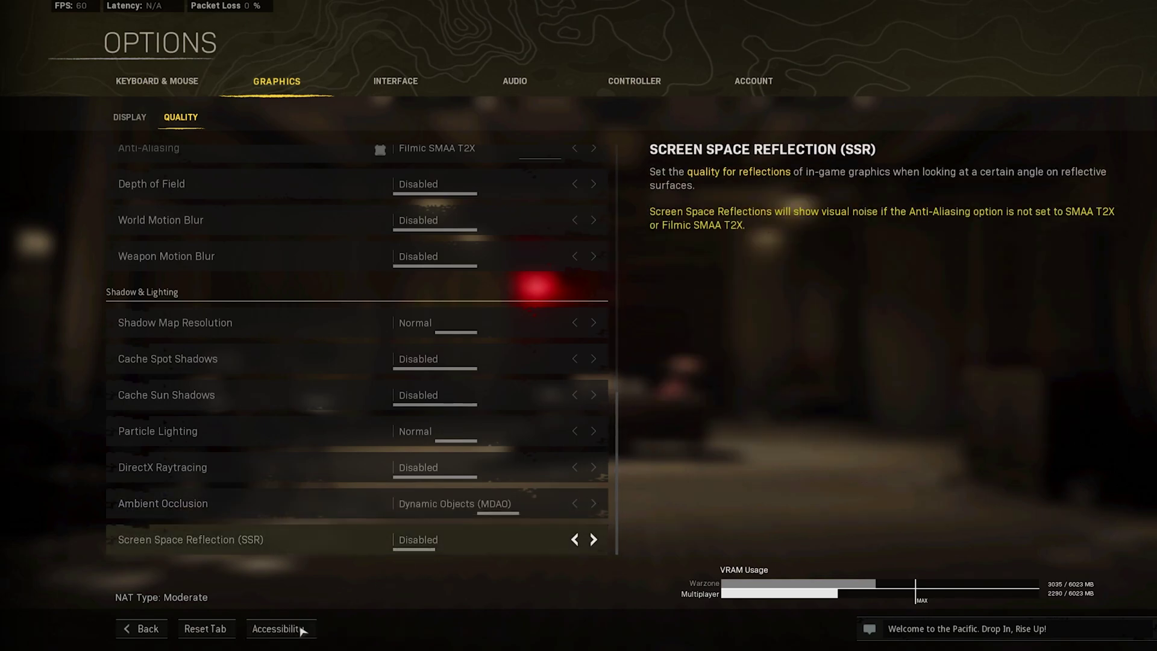
Leave the options for the main menu and reopen the graphics quality settings.
click(146, 629)
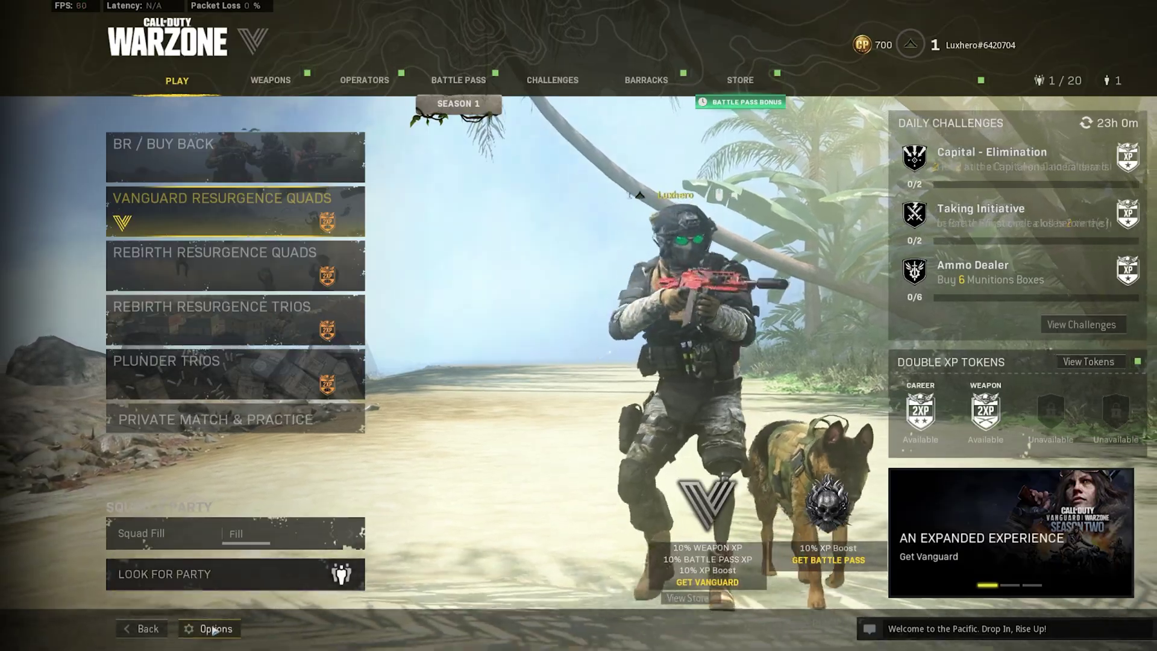
key(Escape)
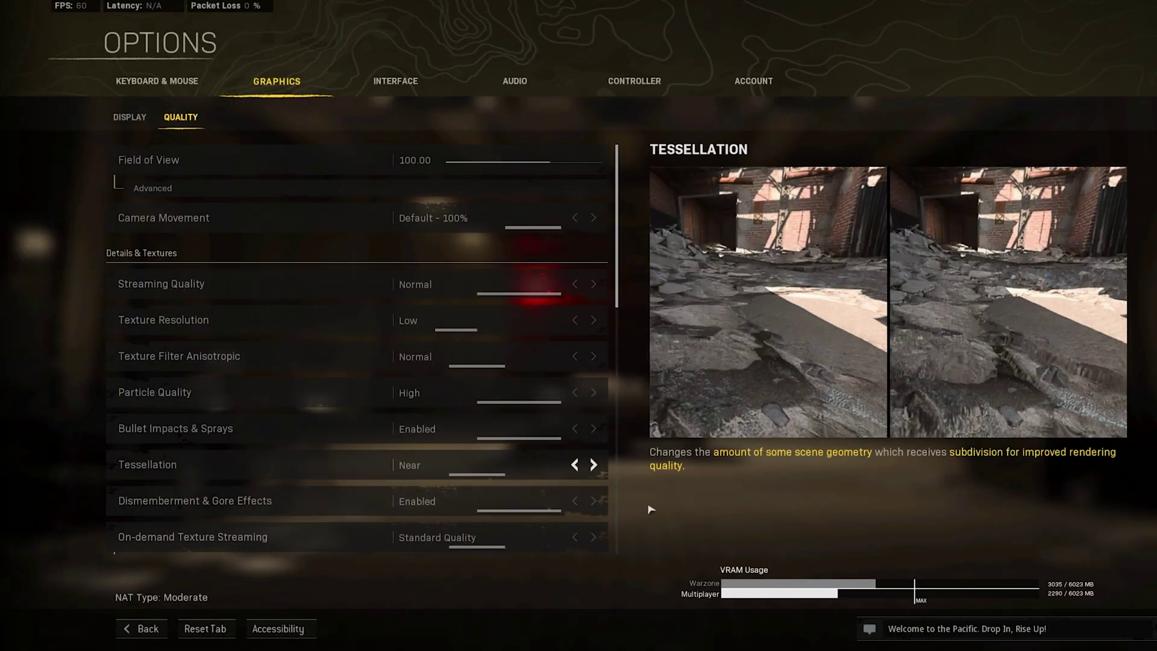
Open Xbox Game Bar over the game, bring its Performance widget fully into view and check GPU, VRAM and RAM usage.
key(super+g)
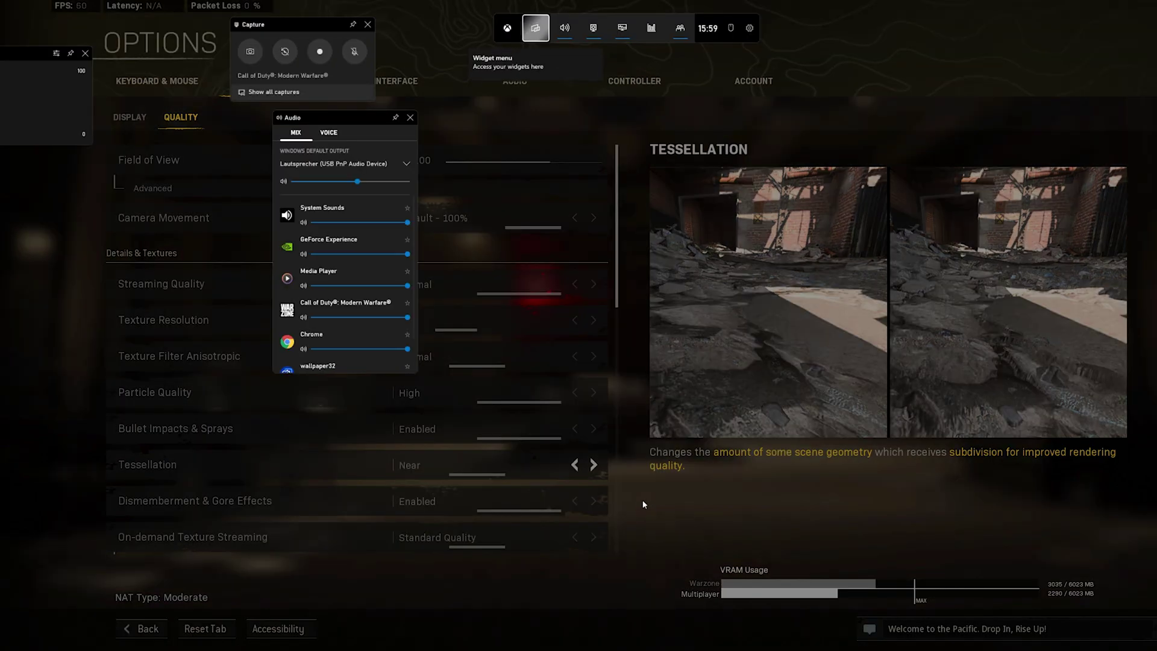
drag(29, 67, 751, 200)
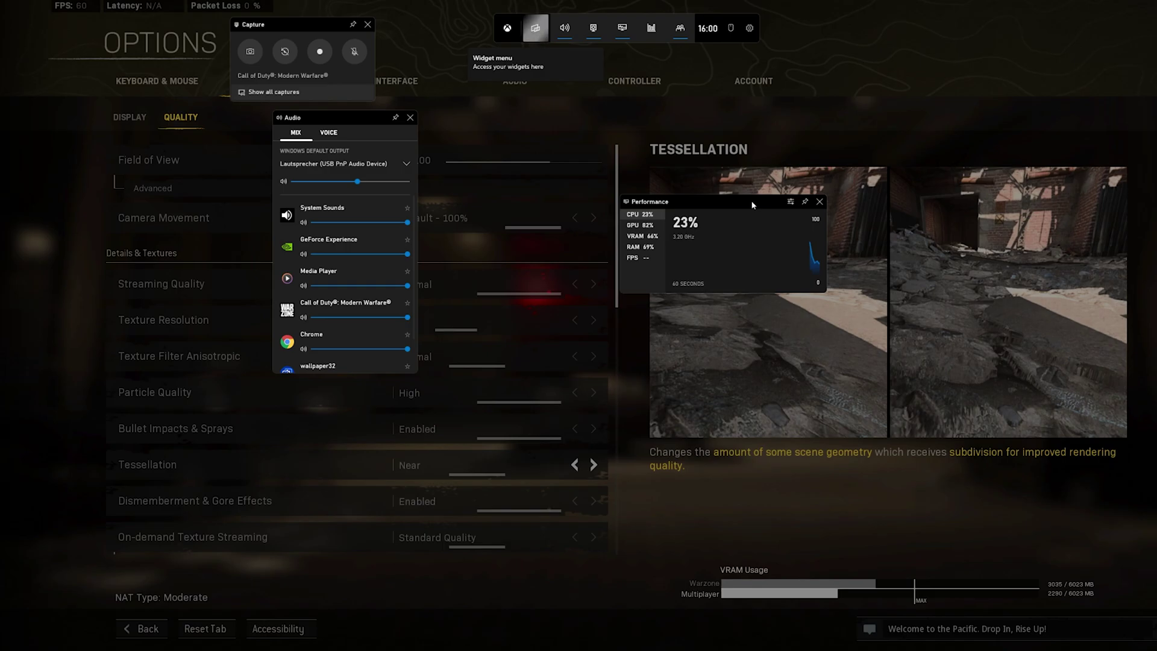
click(638, 226)
click(637, 238)
click(637, 247)
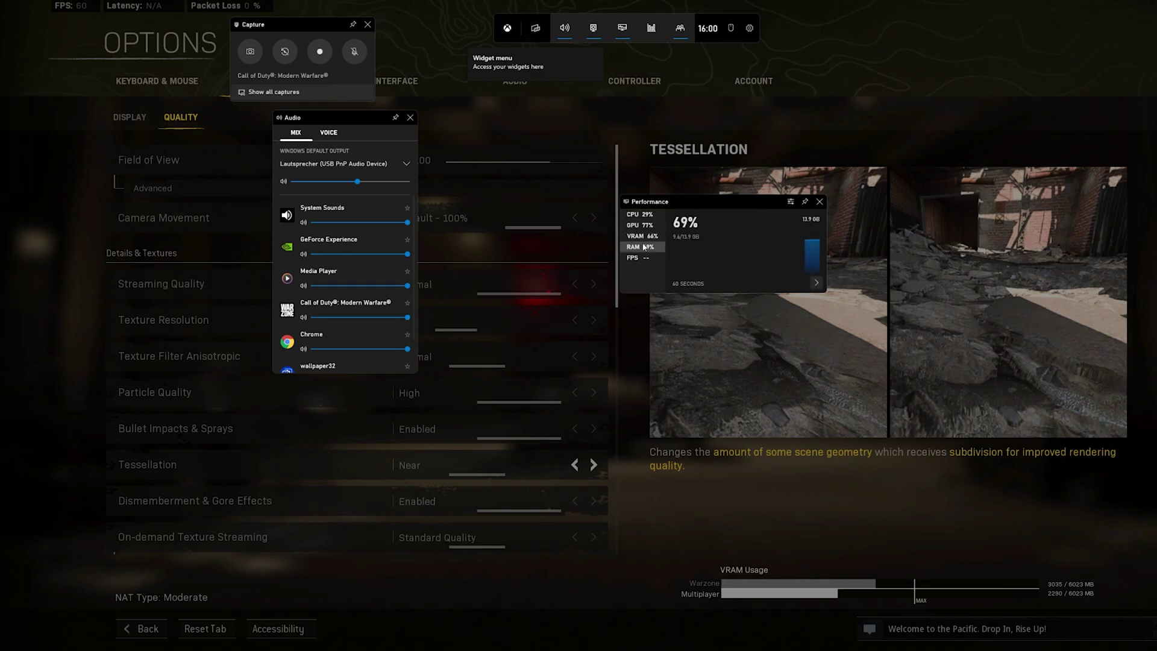
Move the Performance widget above the tessellation preview, pin it and close the Game Bar overlay.
drag(774, 207, 940, 30)
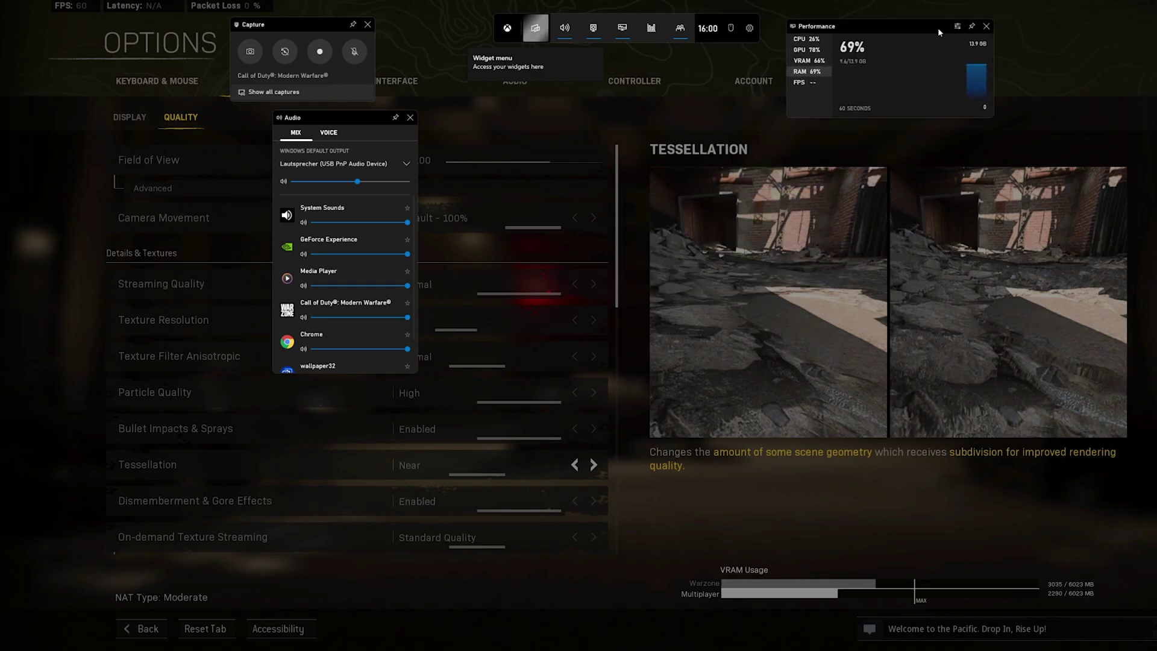
click(973, 26)
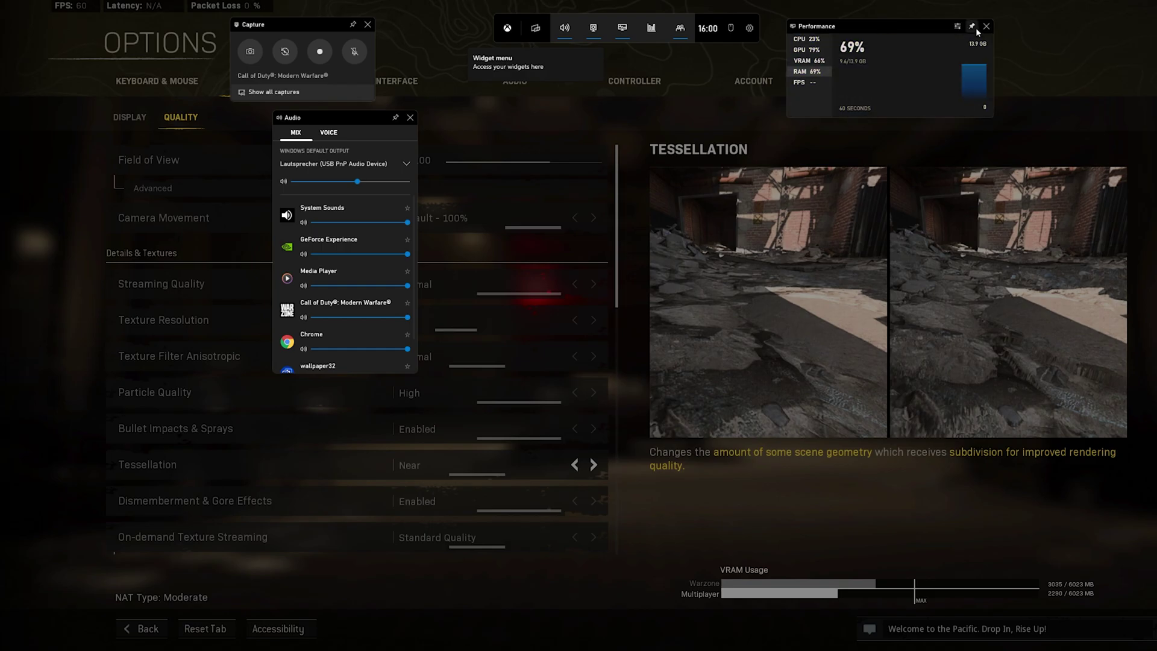
key(super+g)
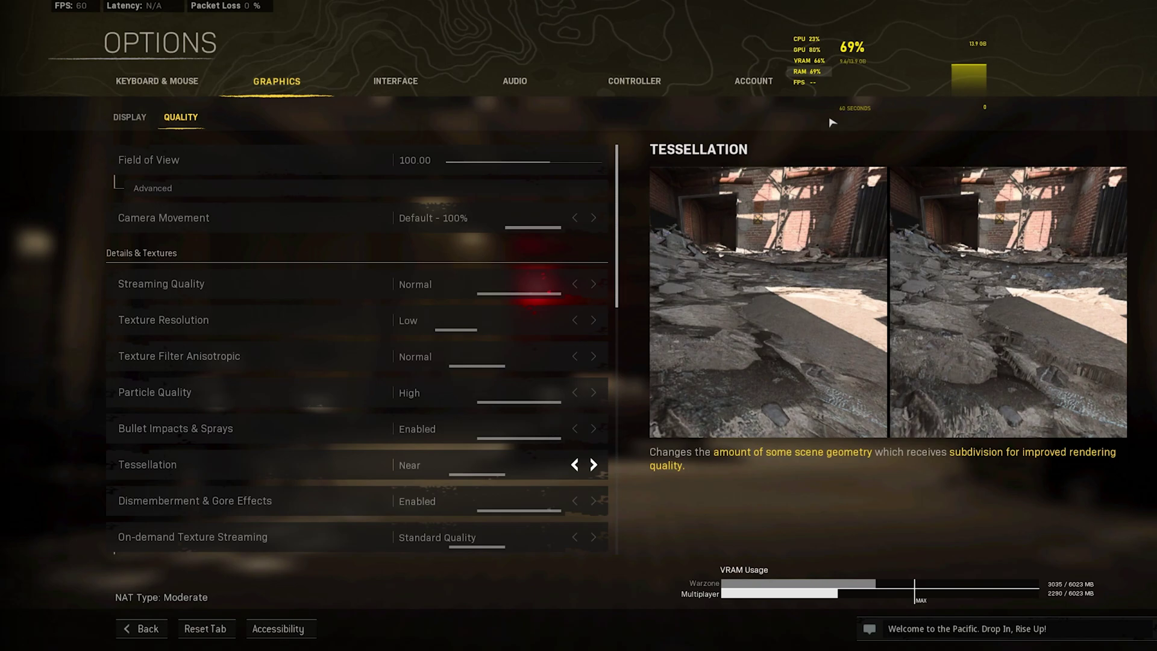
View the CPU, GPU, VRAM and RAM graphs in the pinned Performance widget, and try collapsing and expanding its graph area.
click(809, 40)
click(808, 49)
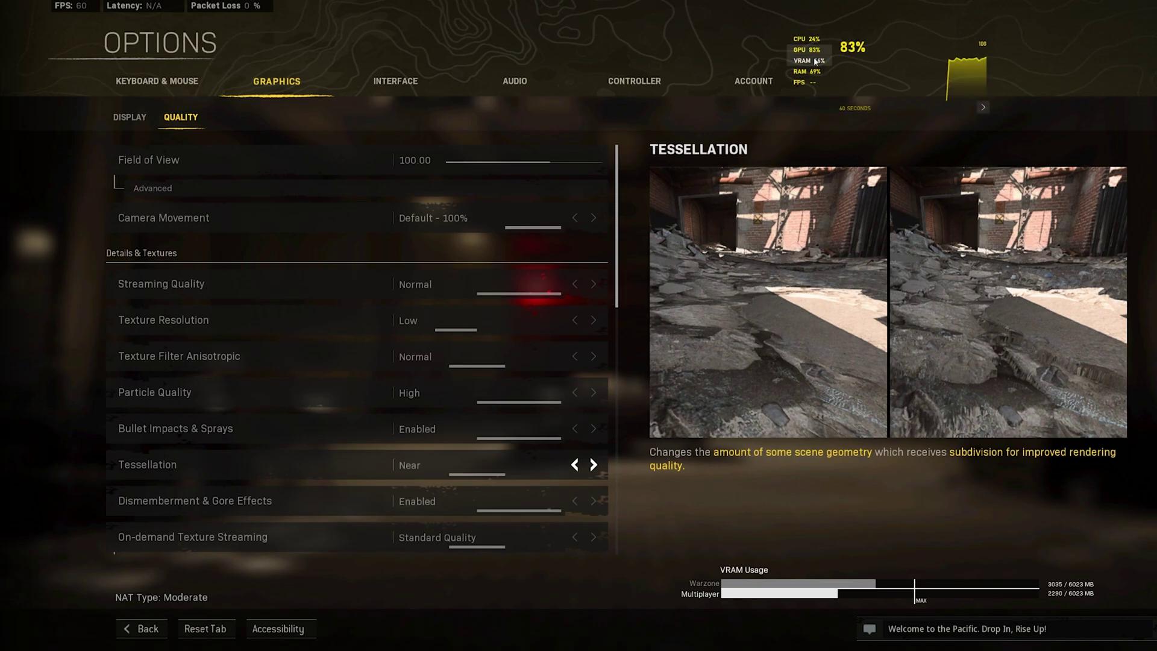
click(803, 60)
click(801, 72)
click(983, 107)
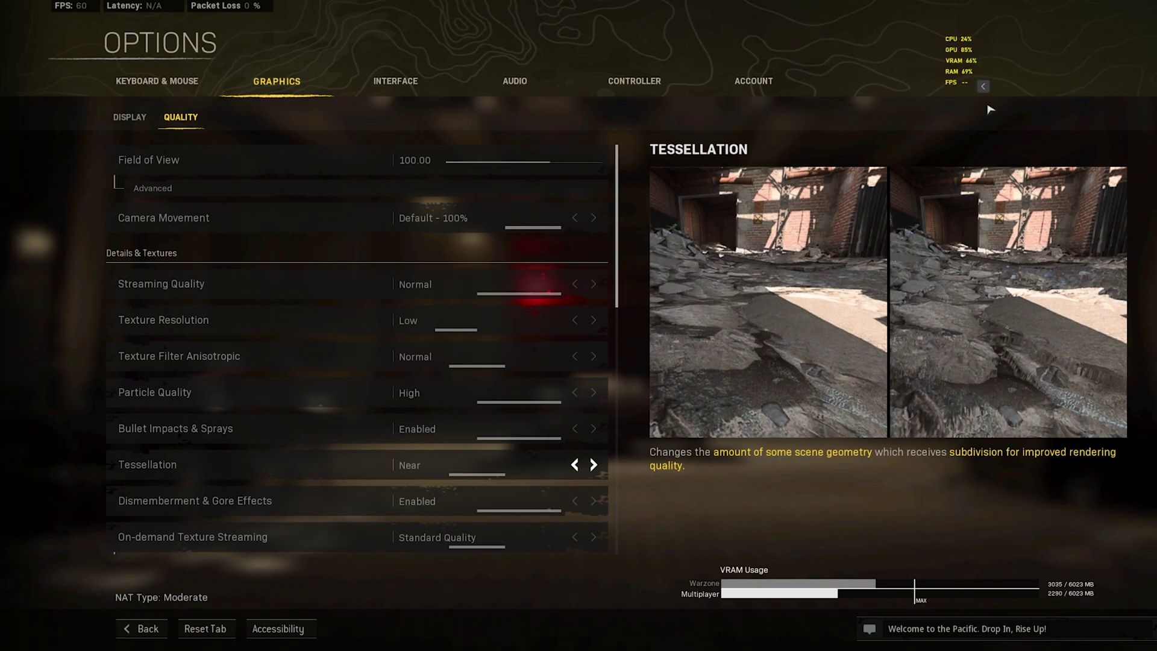
click(984, 86)
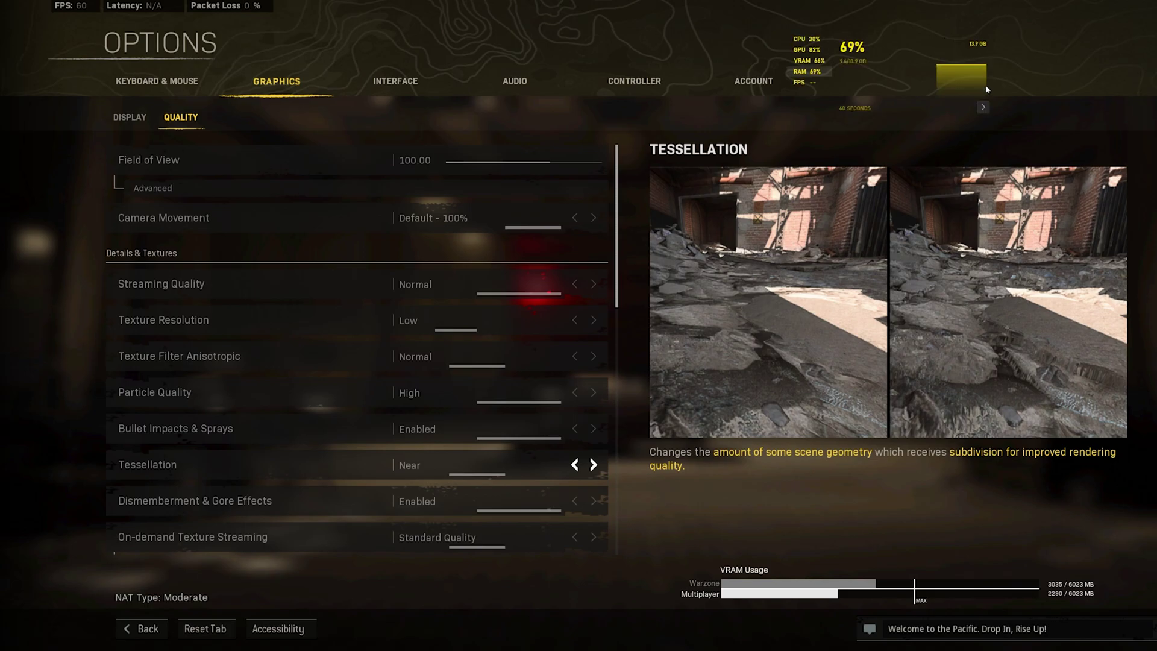
key(super+g)
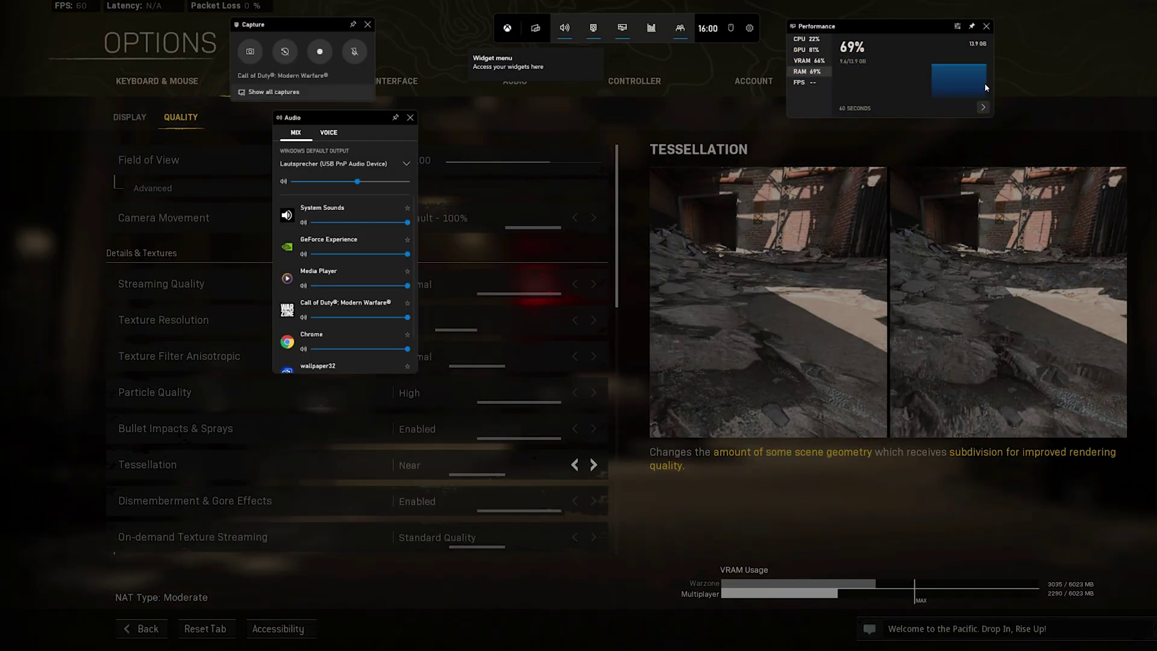
key(super+g)
Switch to Task Manager and go to the details entry of the Call of Duty: Modern Warfare process.
key(super)
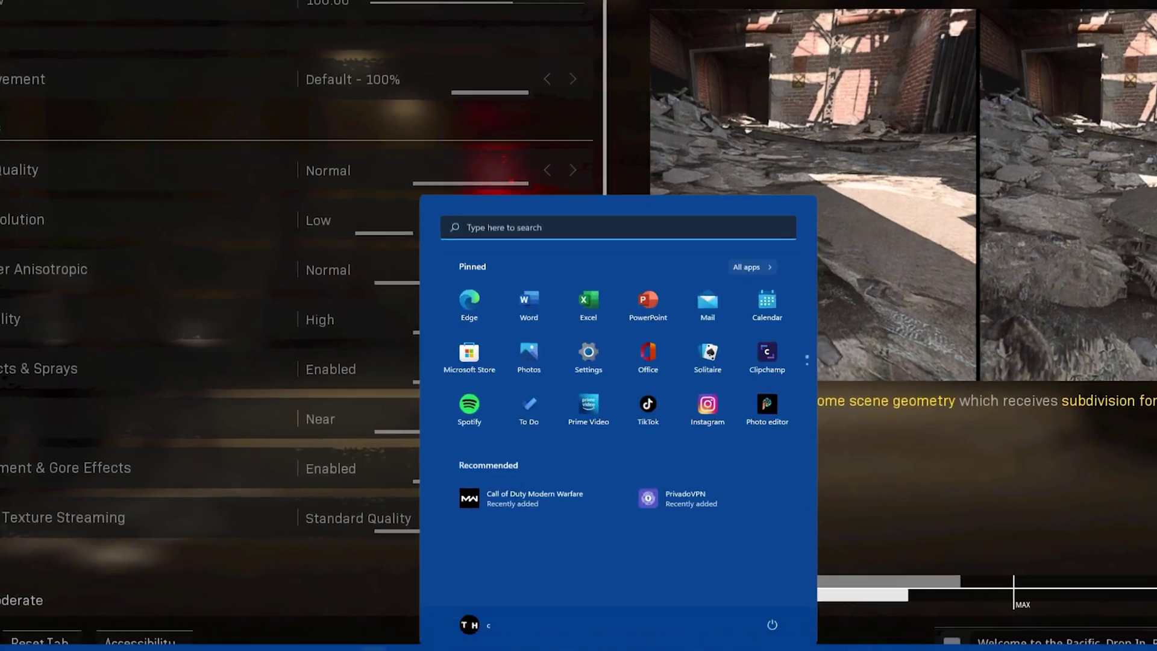
text(task)
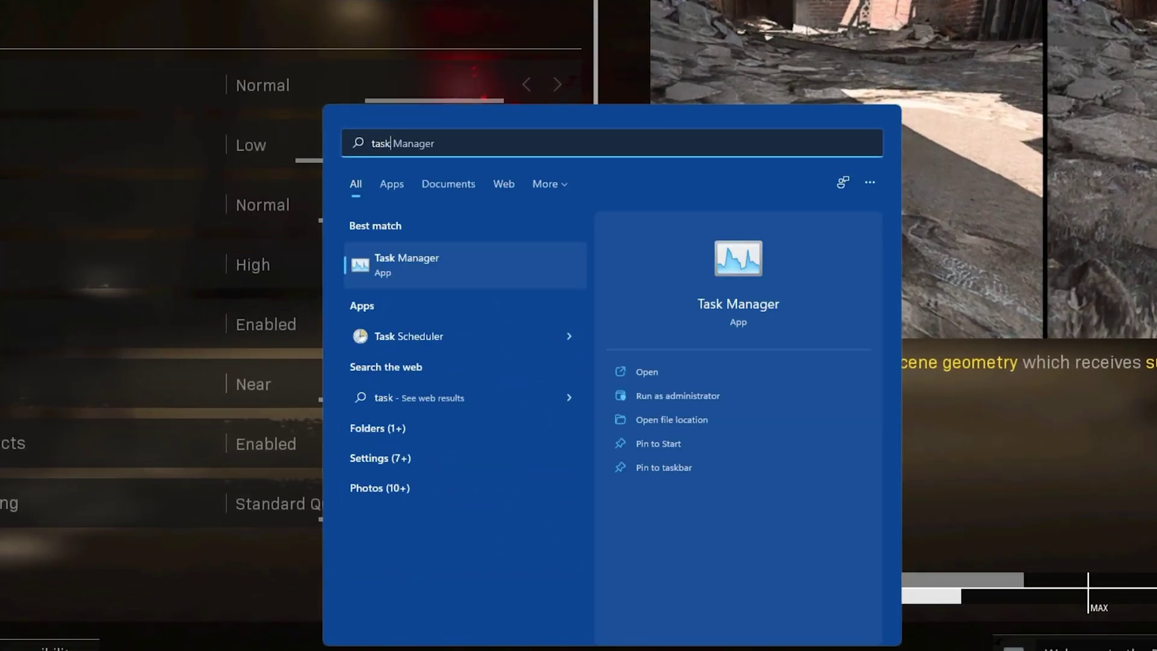
key(Return)
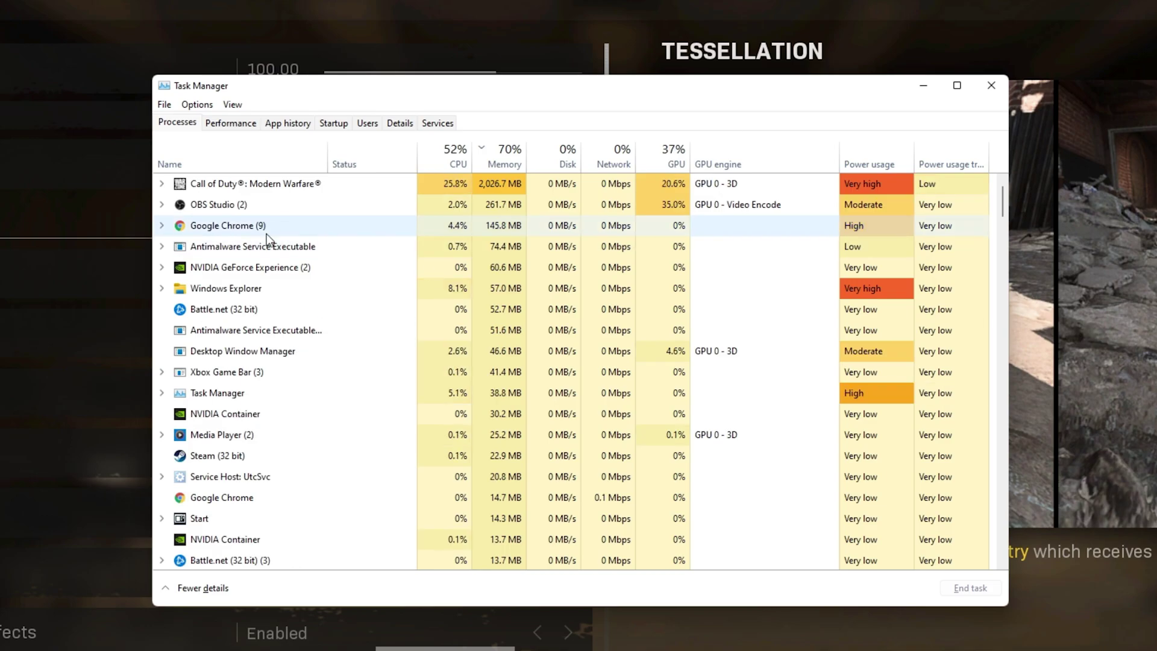
right_click(349, 182)
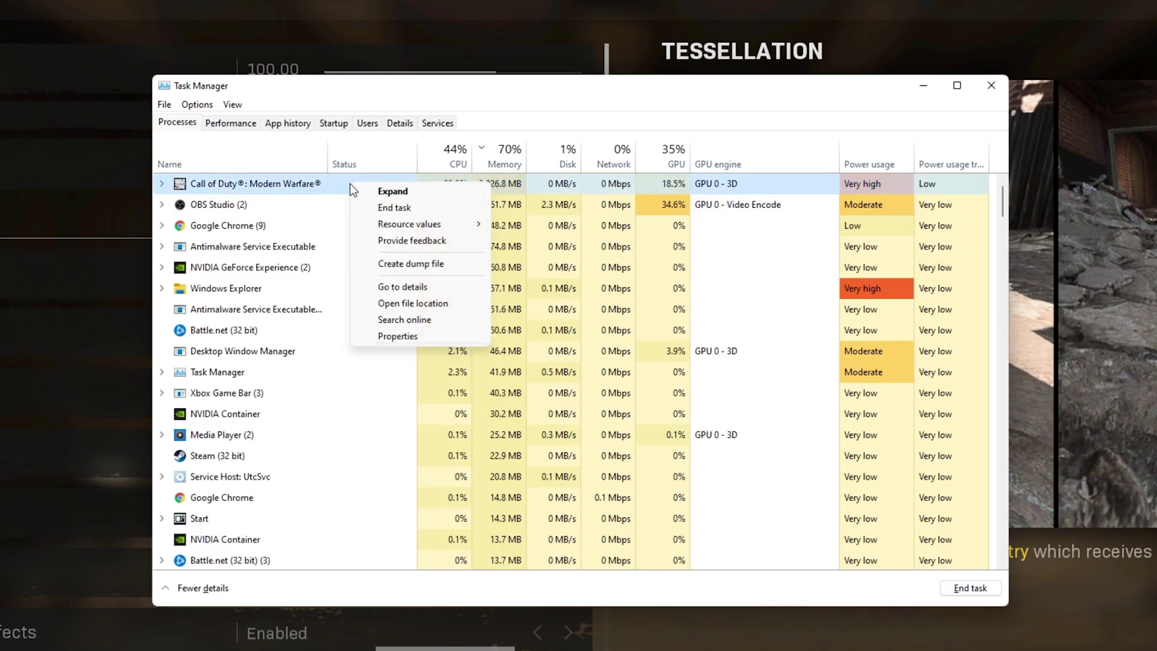
click(385, 286)
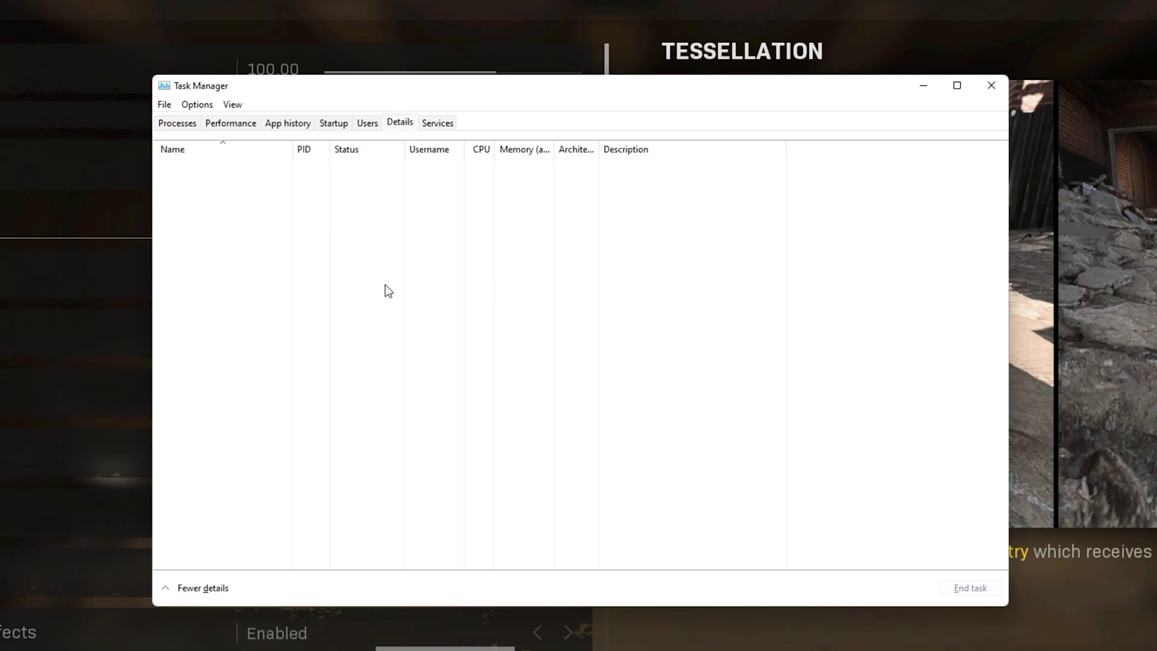
scroll(385, 285, down, 6)
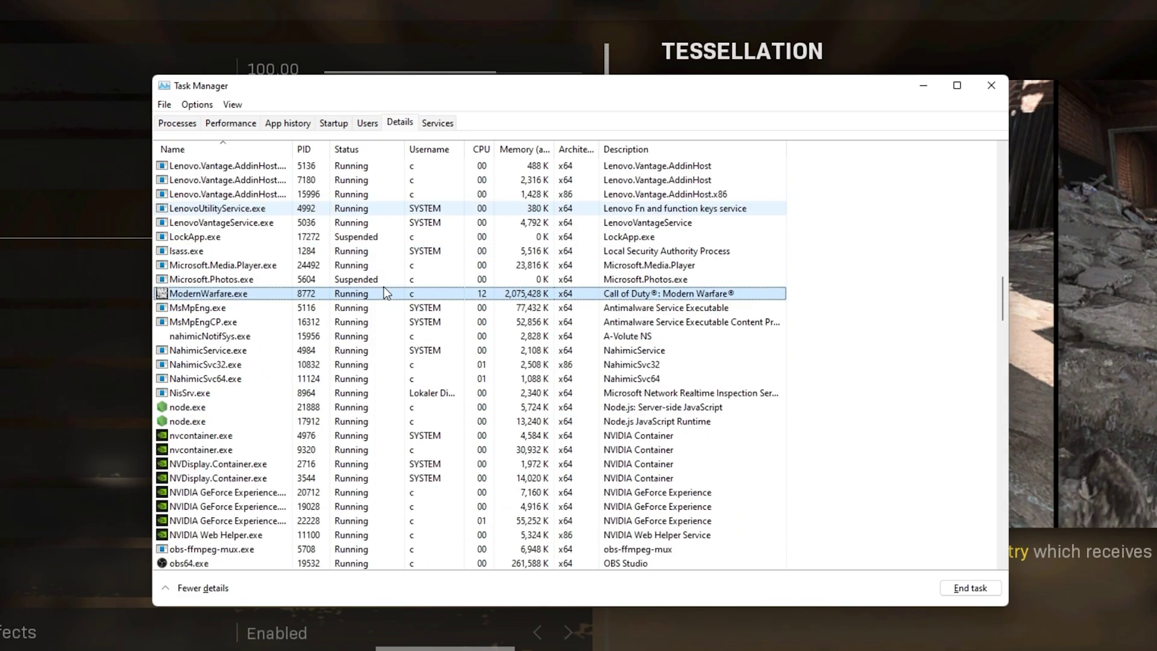
Check the priority level set for the ModernWarfare.exe process and dismiss the priority choices.
right_click(257, 295)
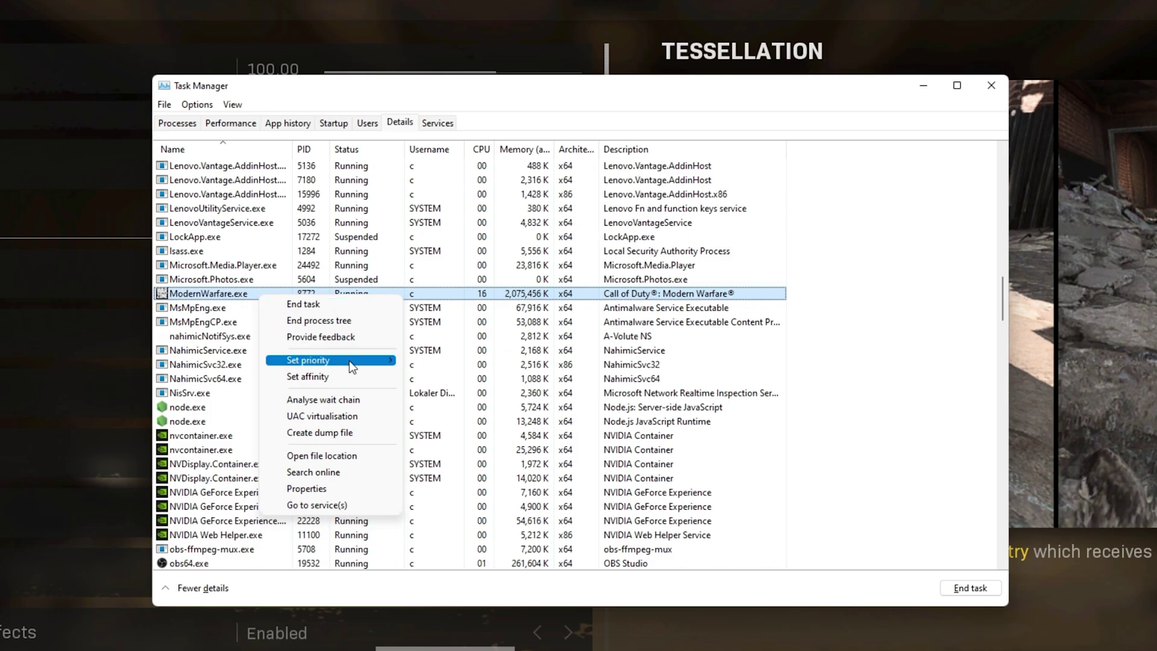
mouse_move(353, 368)
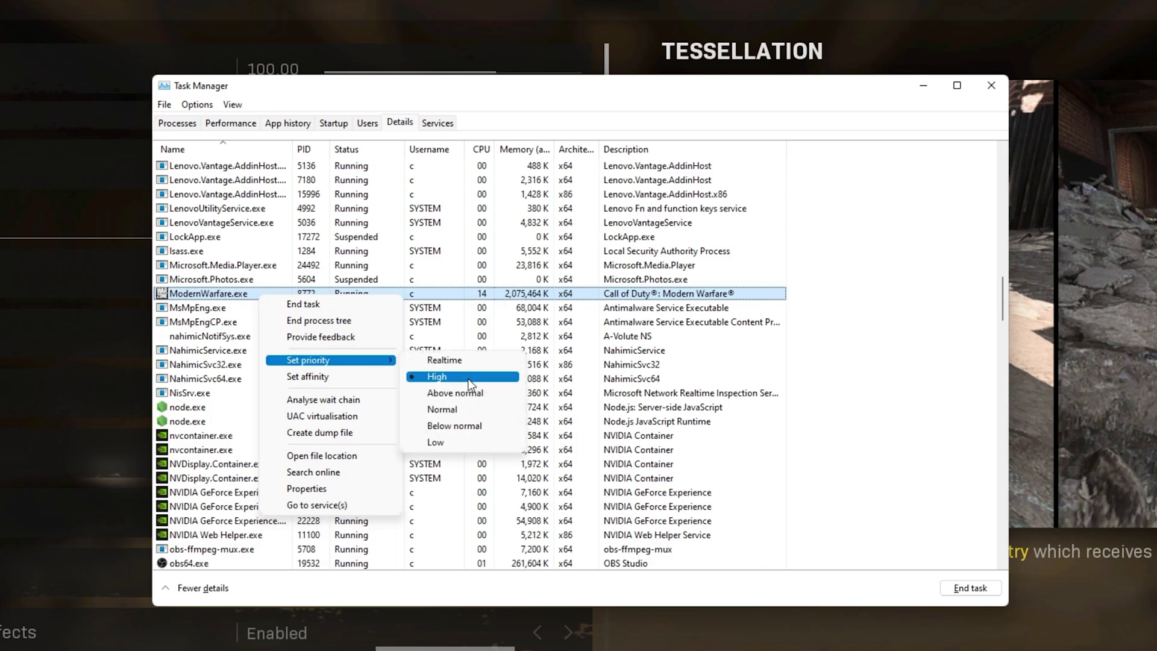
click(360, 102)
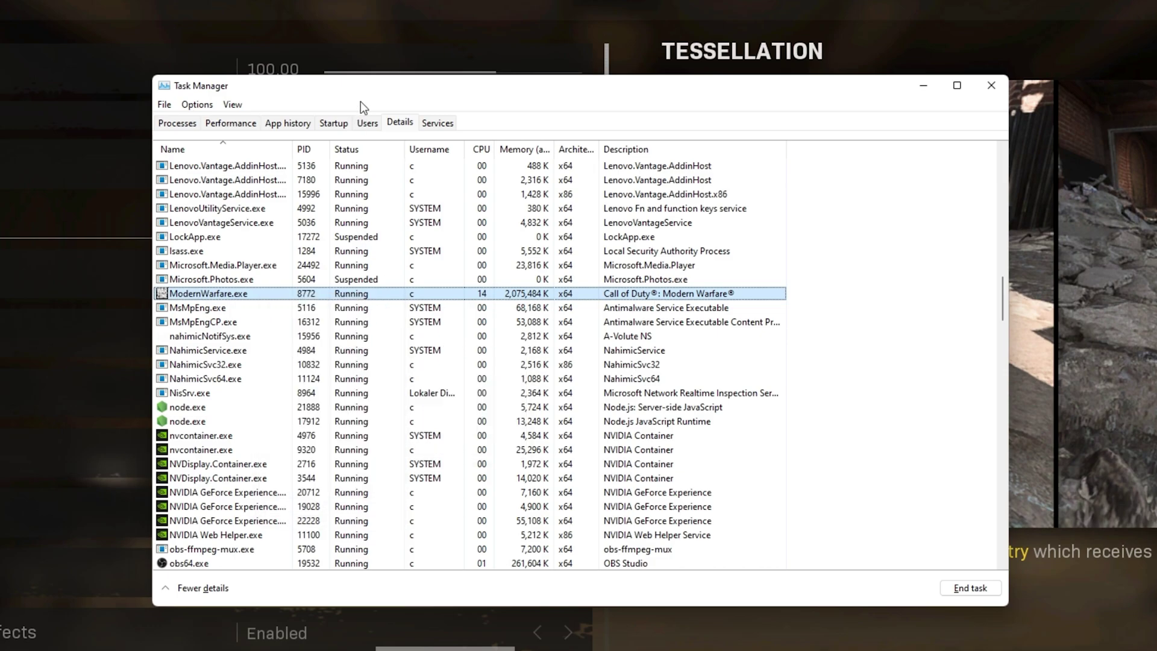
Review the running processes and view the end-task options for Google Chrome and NVIDIA GeForce Experience.
click(184, 126)
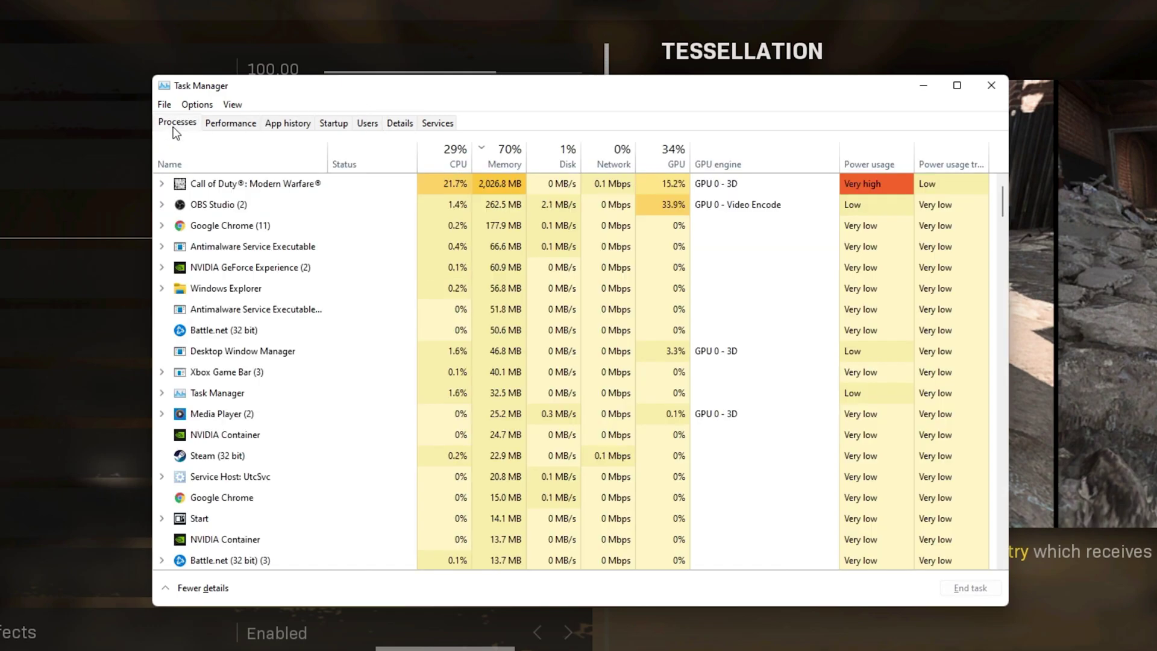
click(314, 203)
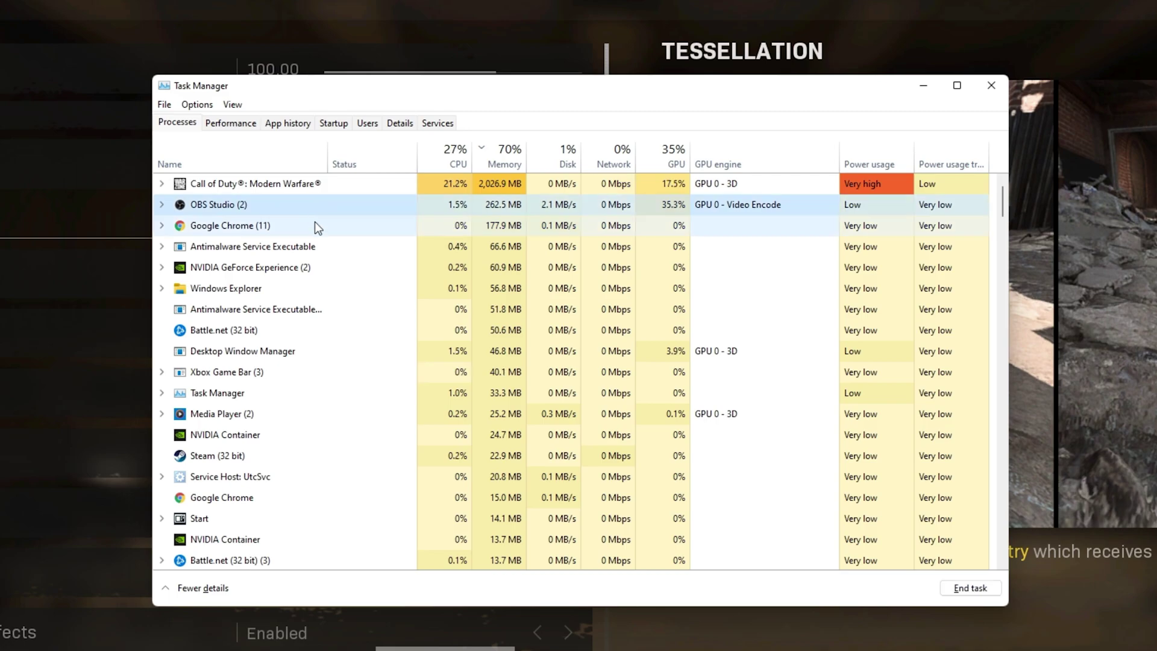
right_click(323, 226)
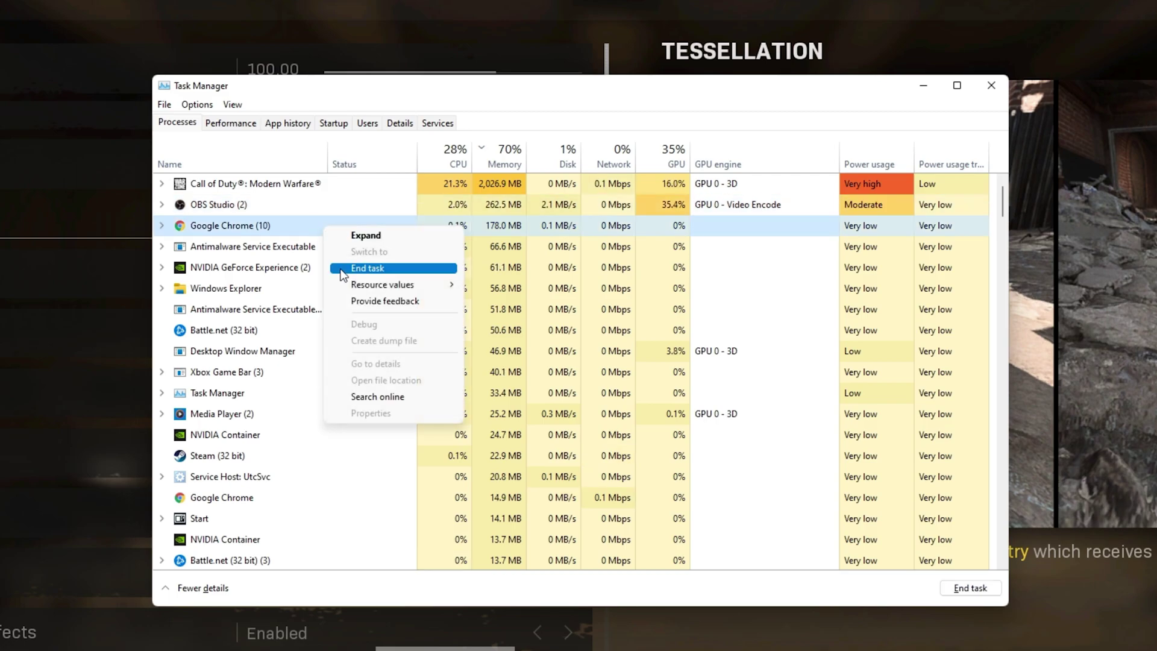
click(341, 269)
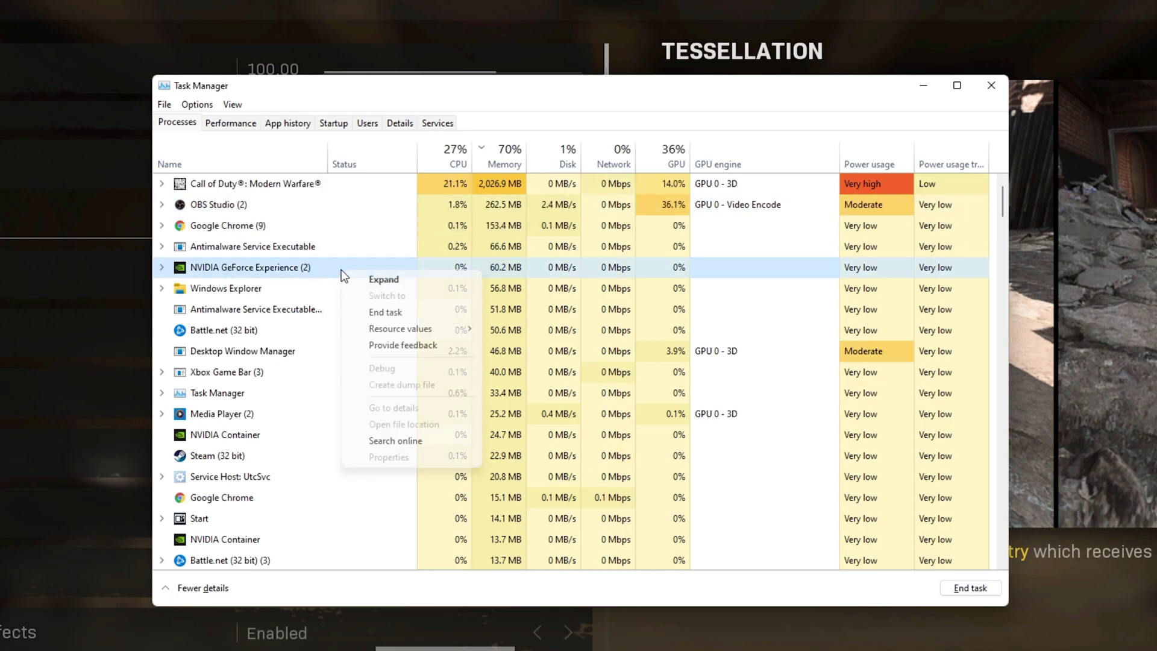
click(310, 263)
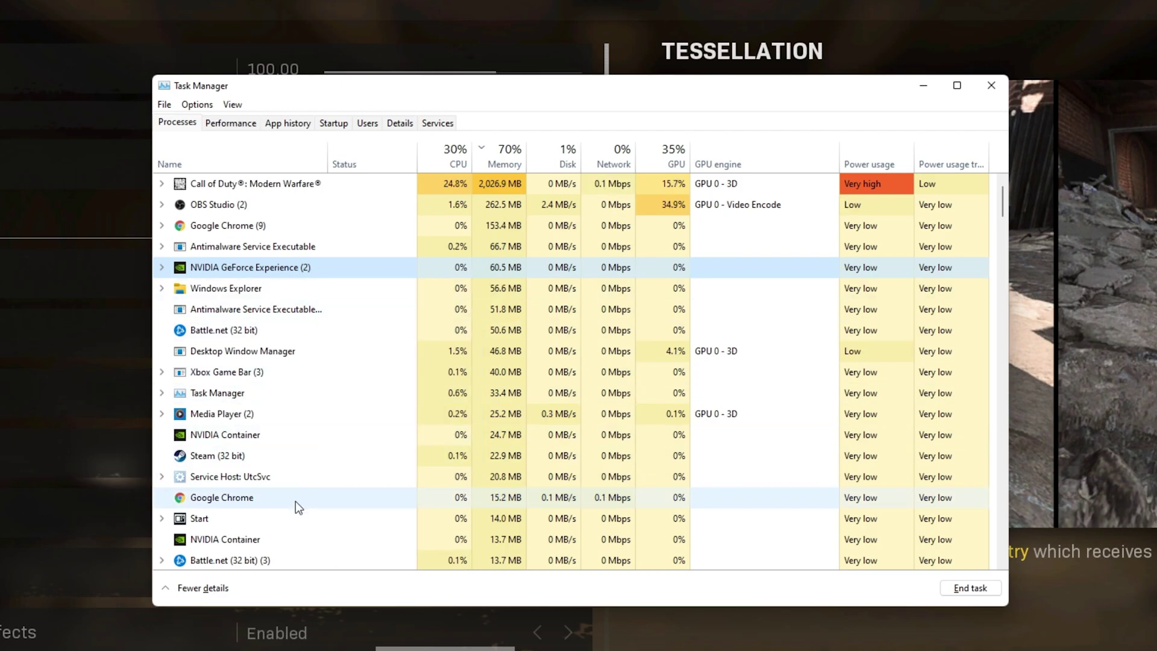
Review which programs launch at startup, including Cortana and Lenovo Hotkeys, and minimise Task Manager.
click(335, 124)
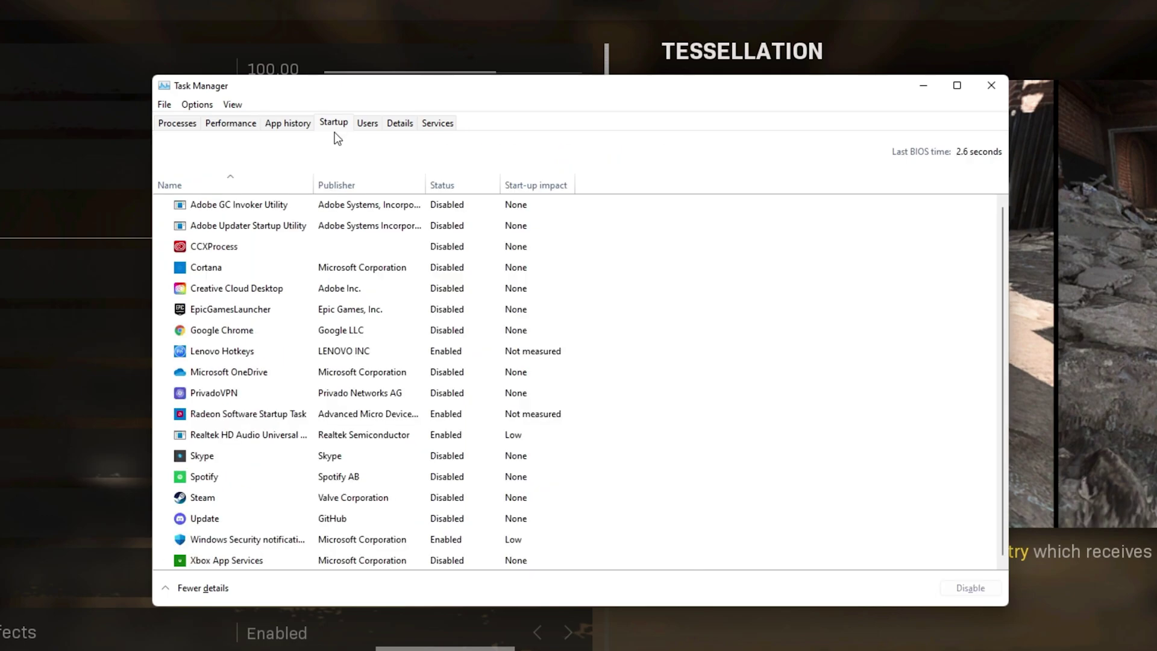
click(345, 272)
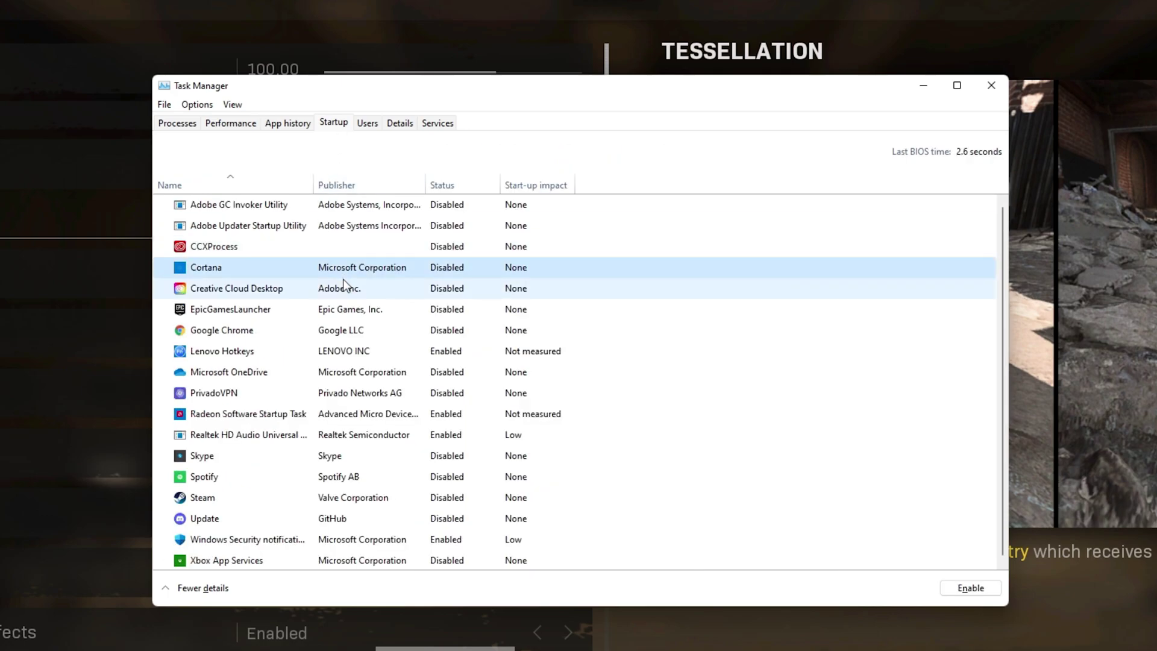
click(339, 356)
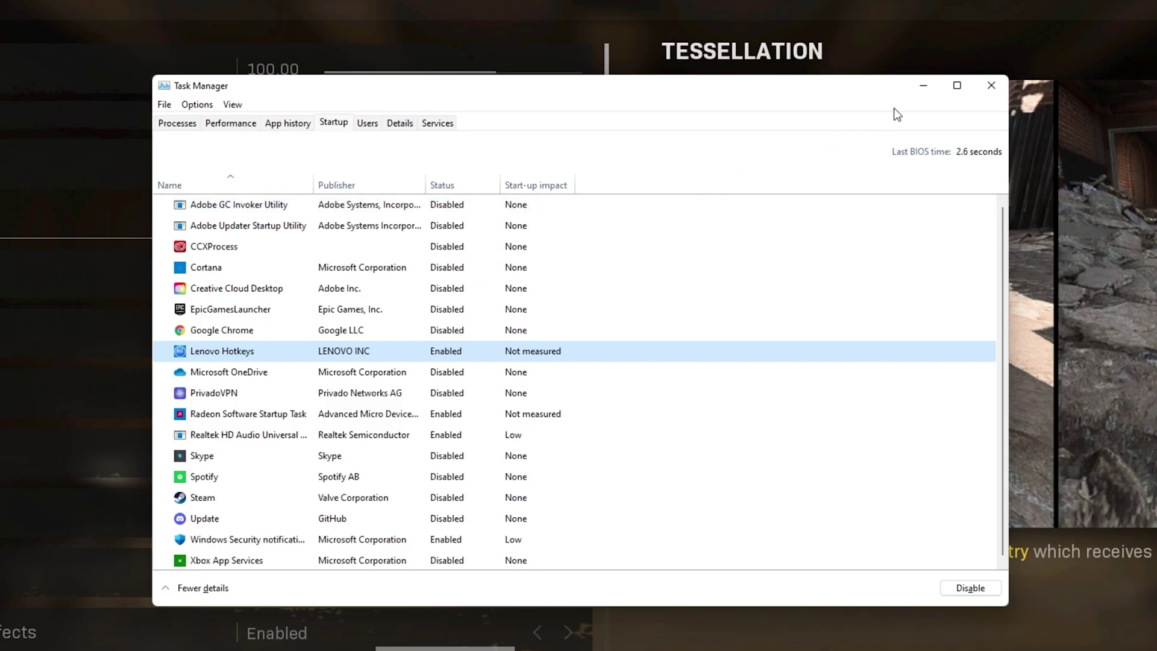
click(923, 85)
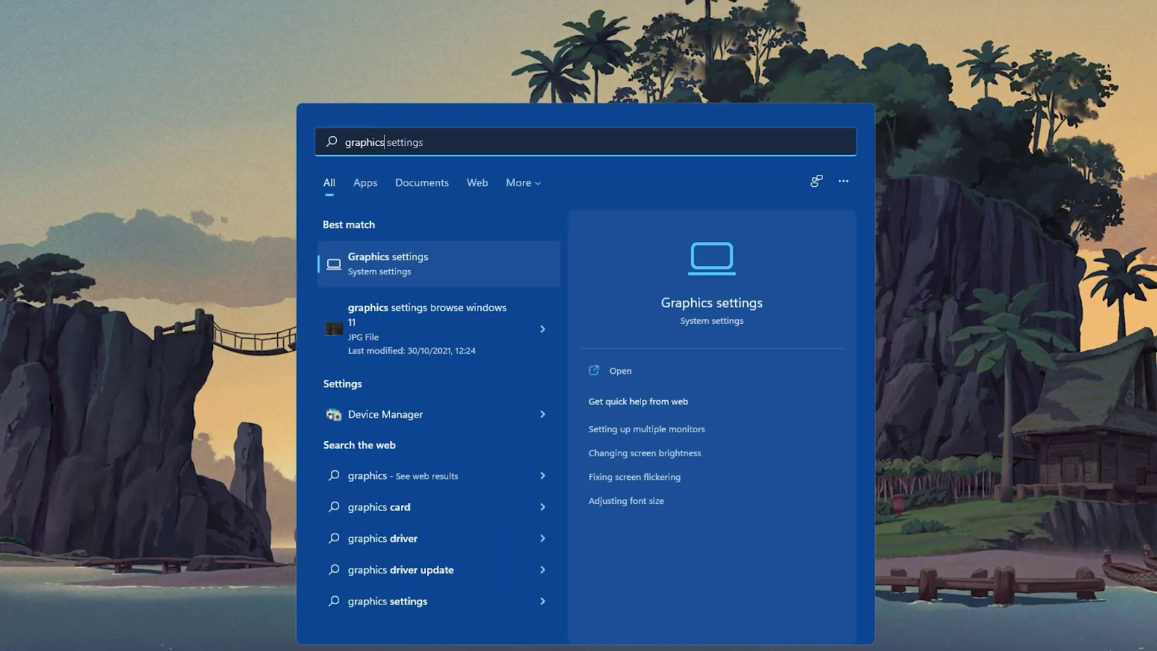
Open the Windows Graphics settings and add the ModernWarfare application from C:\Program Files (x86)\Call of Duty Modern Warfare to the custom app options.
key(Return)
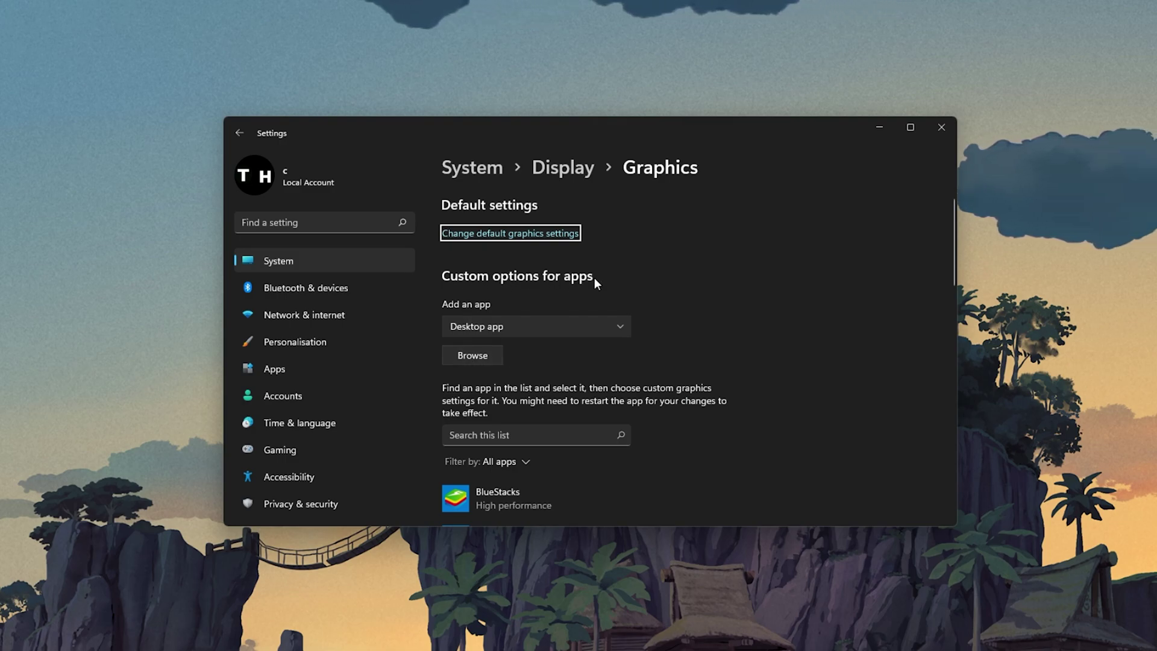
click(474, 359)
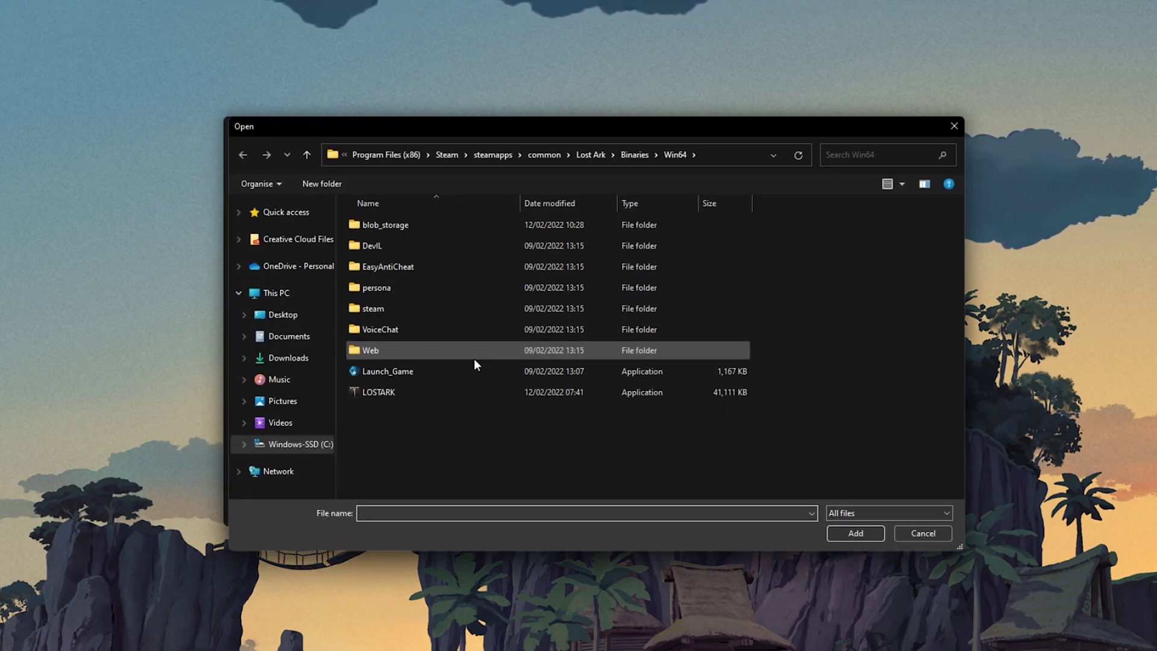
drag(447, 127, 443, 124)
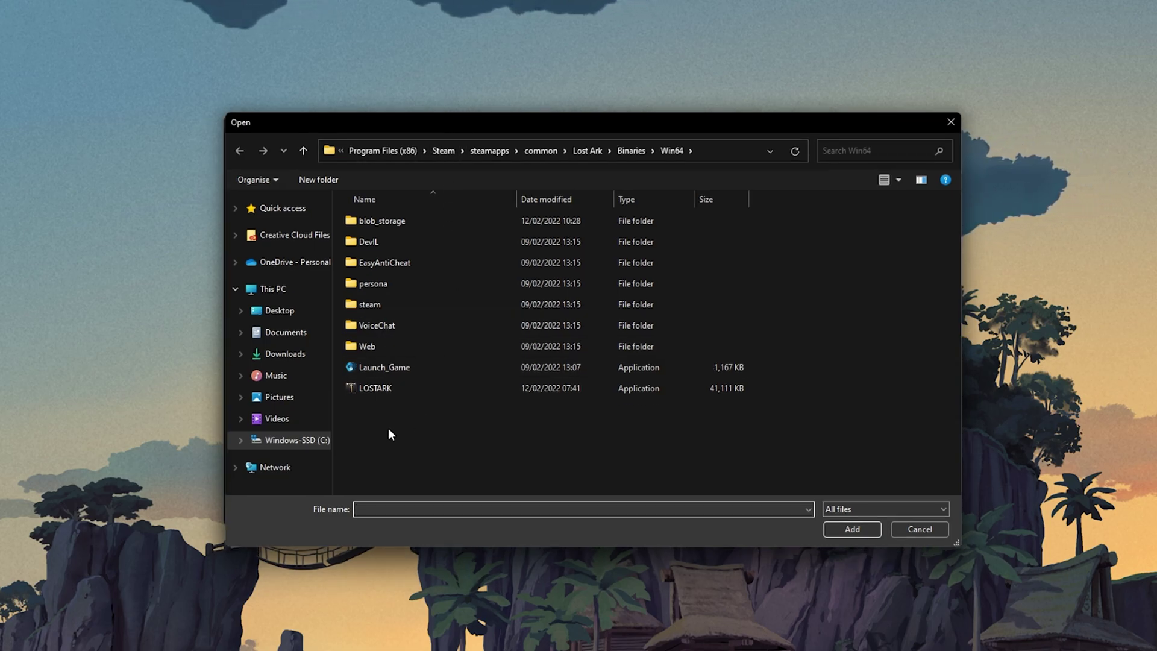
click(306, 440)
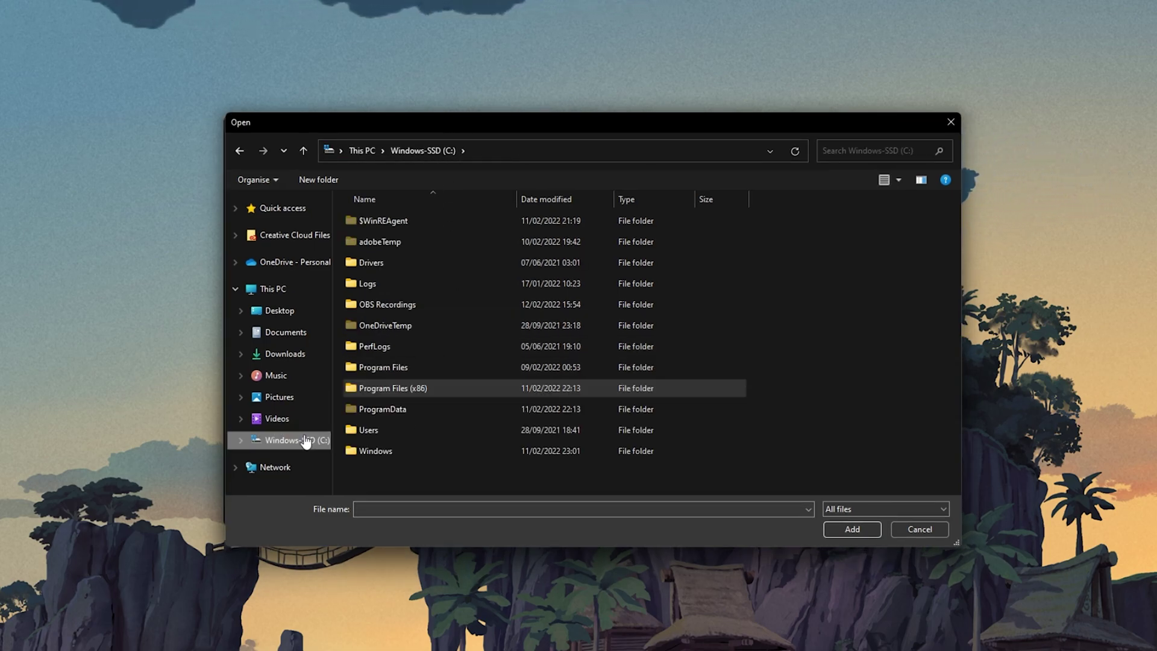
double_click(445, 386)
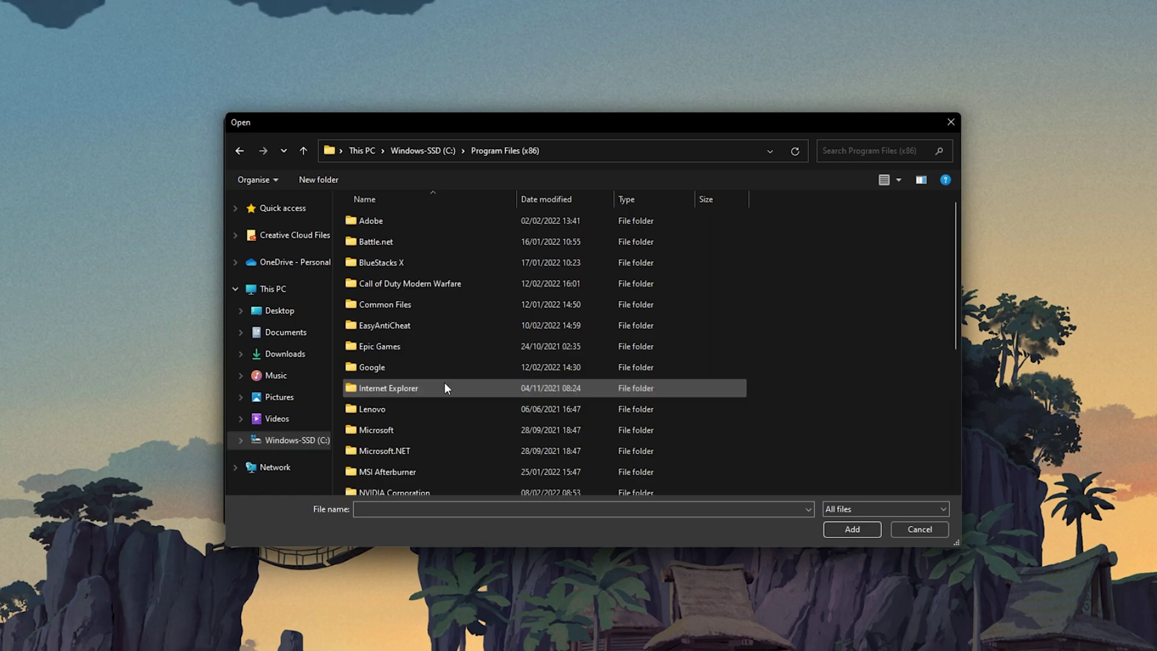
double_click(470, 282)
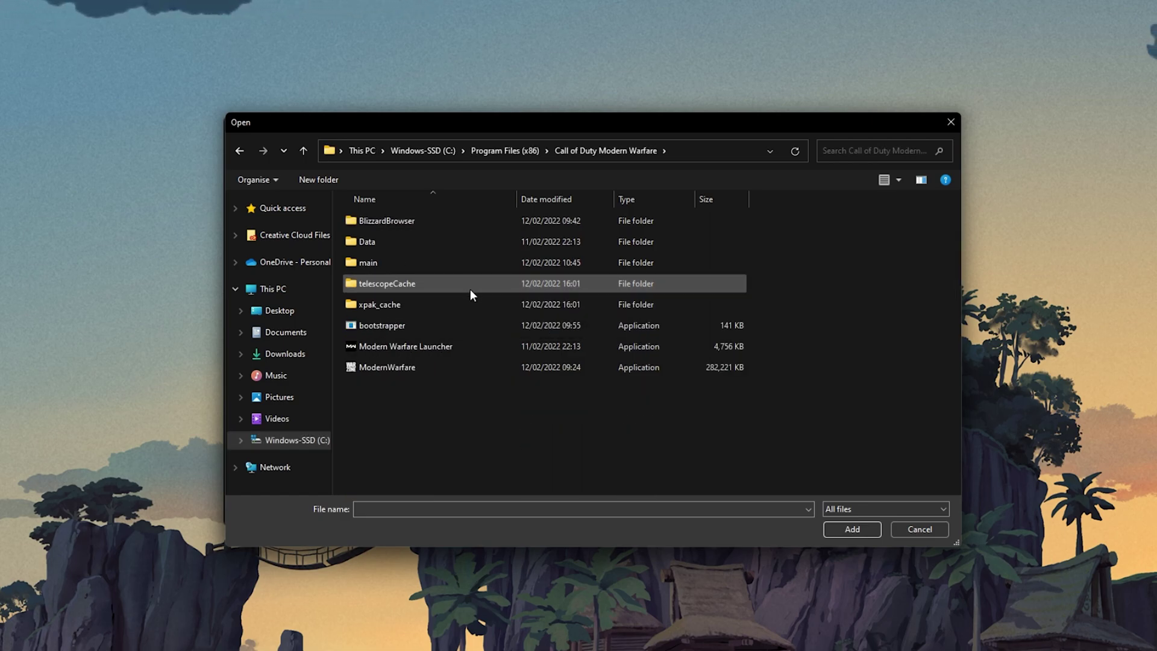
click(480, 368)
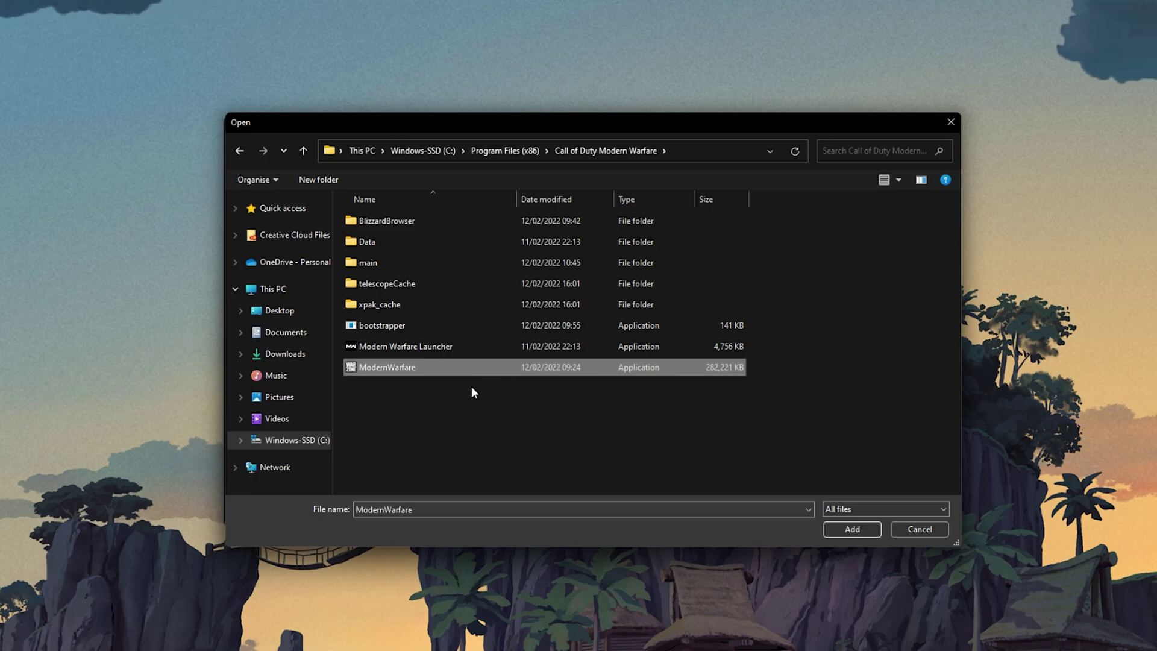
click(847, 529)
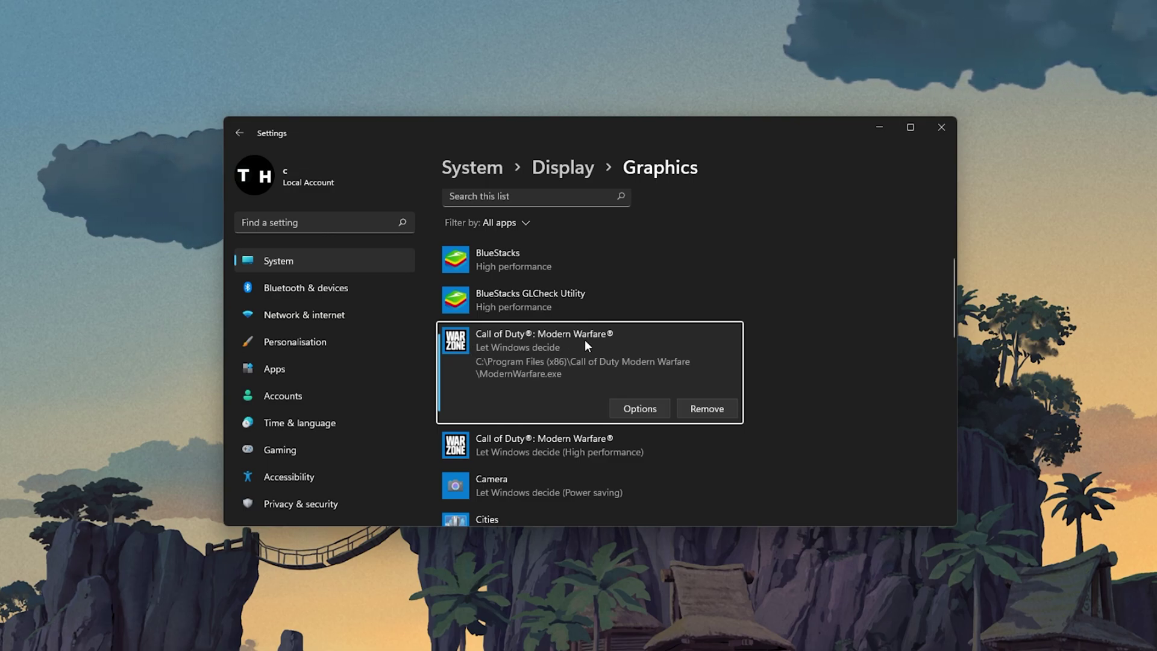
Set the graphics preference of the added Call of Duty: Modern Warfare app to High performance and save it.
click(617, 408)
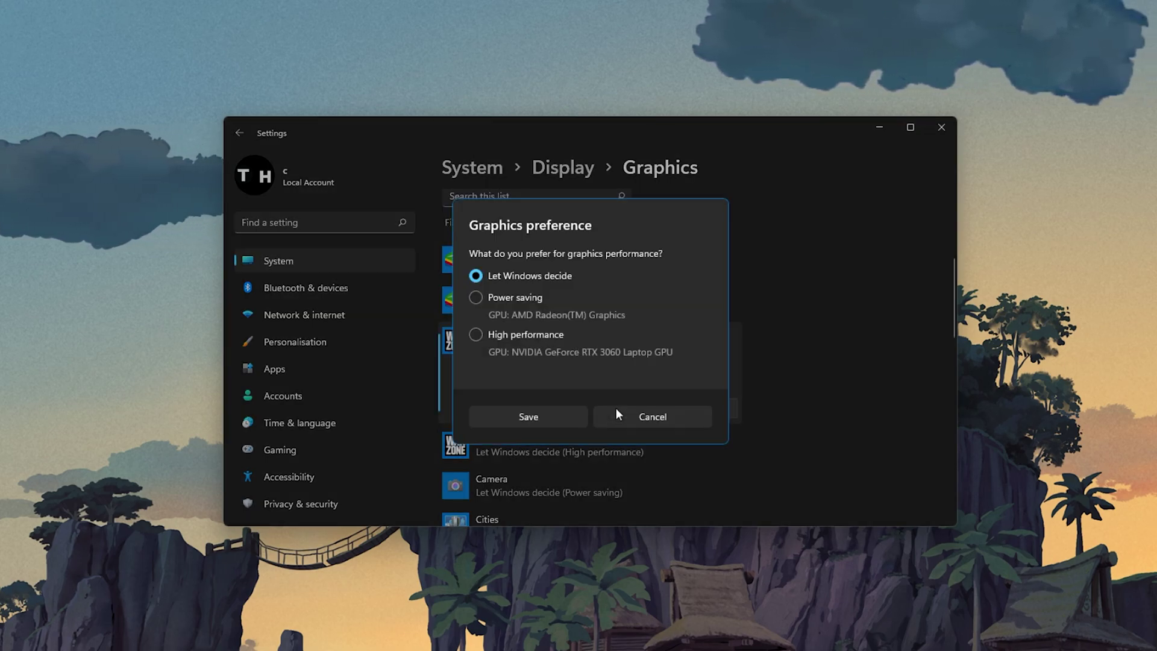
click(482, 335)
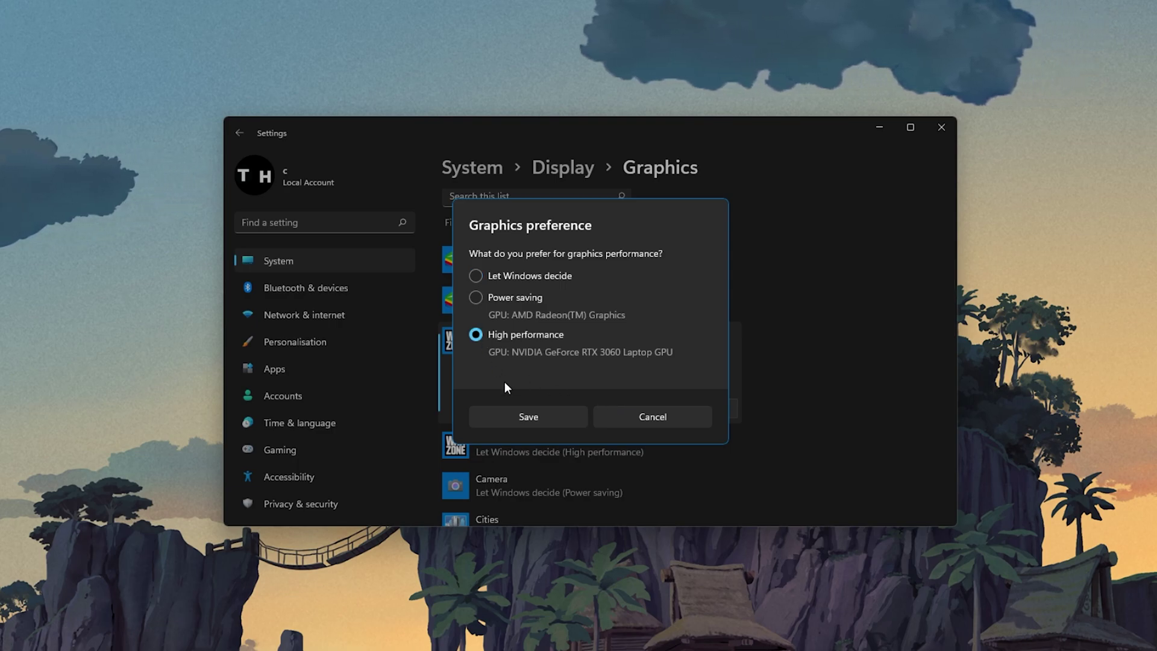
click(516, 418)
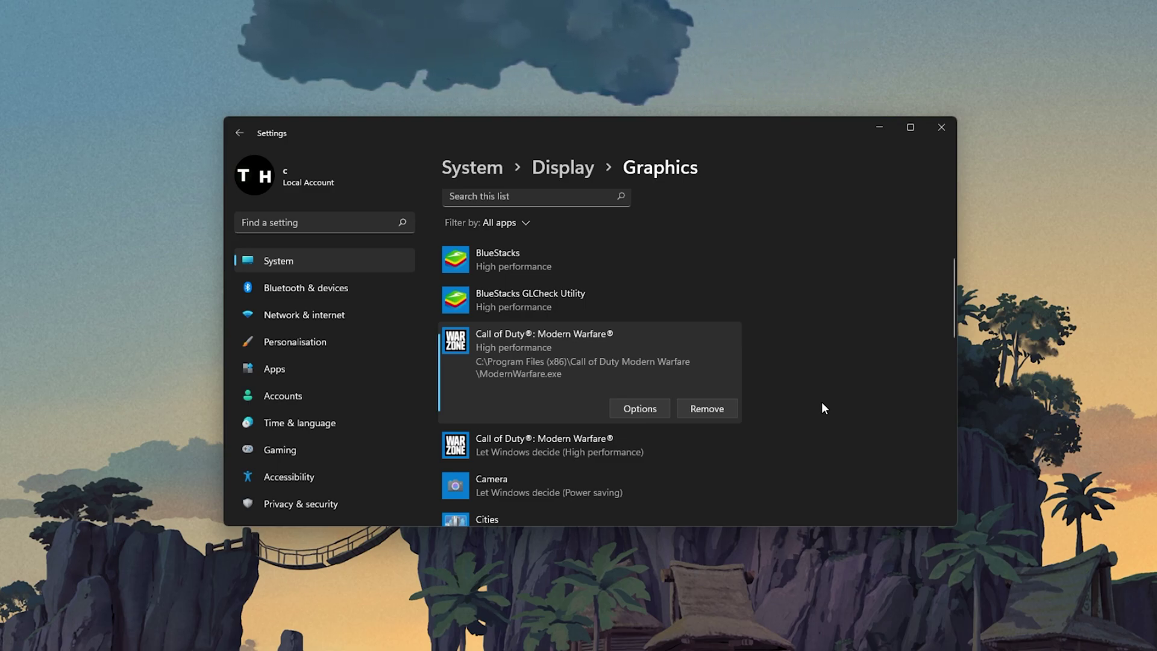
Open the Game Mode page in the Windows Gaming settings and check whether Game Mode is on.
click(344, 452)
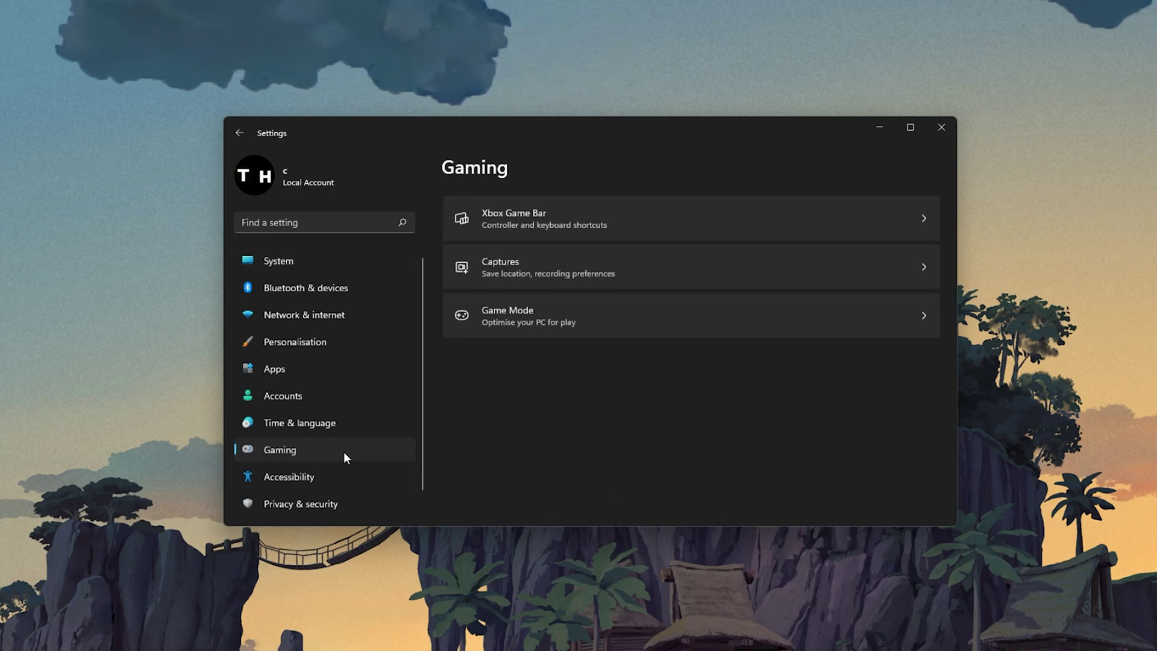
click(627, 331)
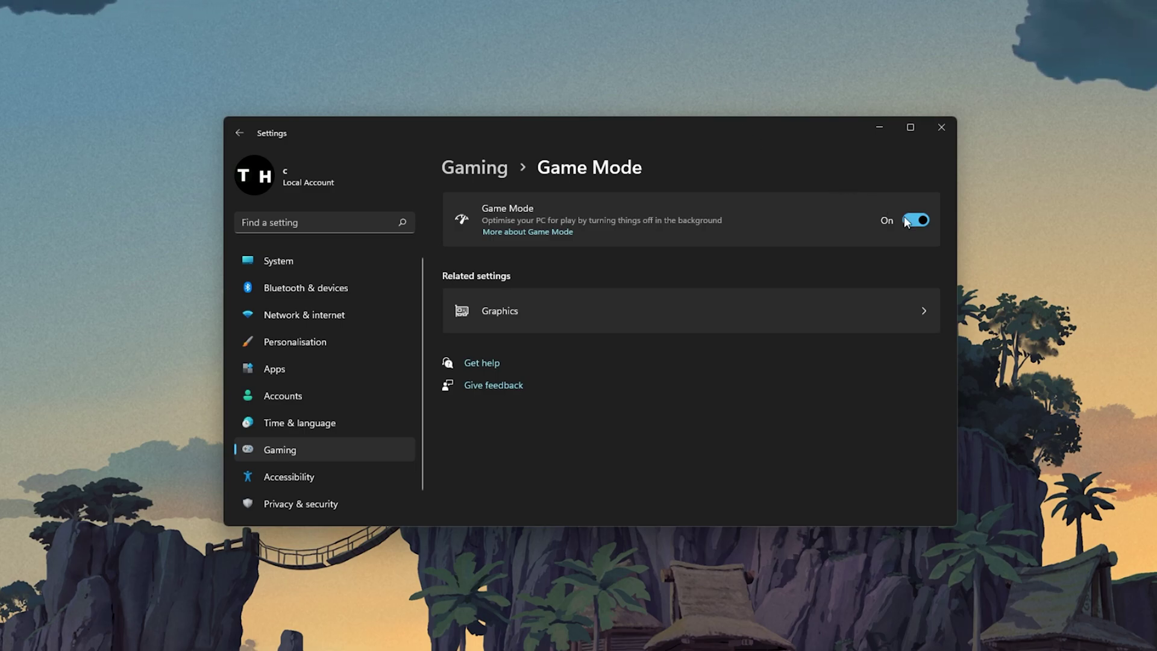
Toggle Game Mode off and back on.
click(915, 222)
click(916, 223)
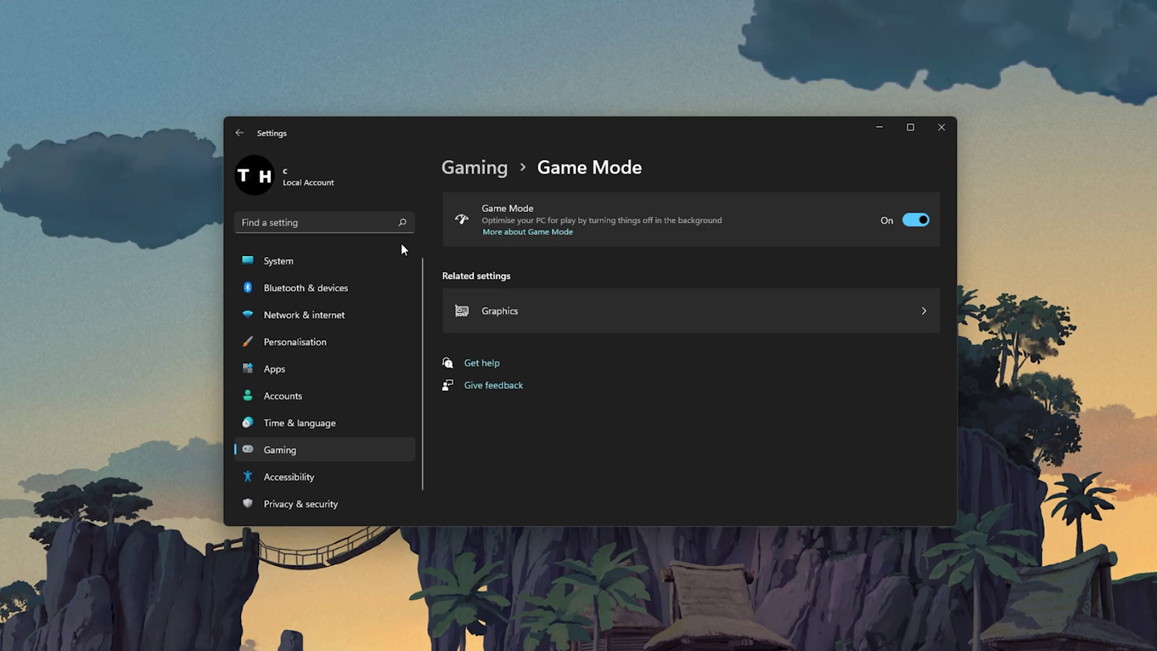
Search the Windows settings for "update", open the Windows Update page and check for updates.
click(320, 223)
text(update)
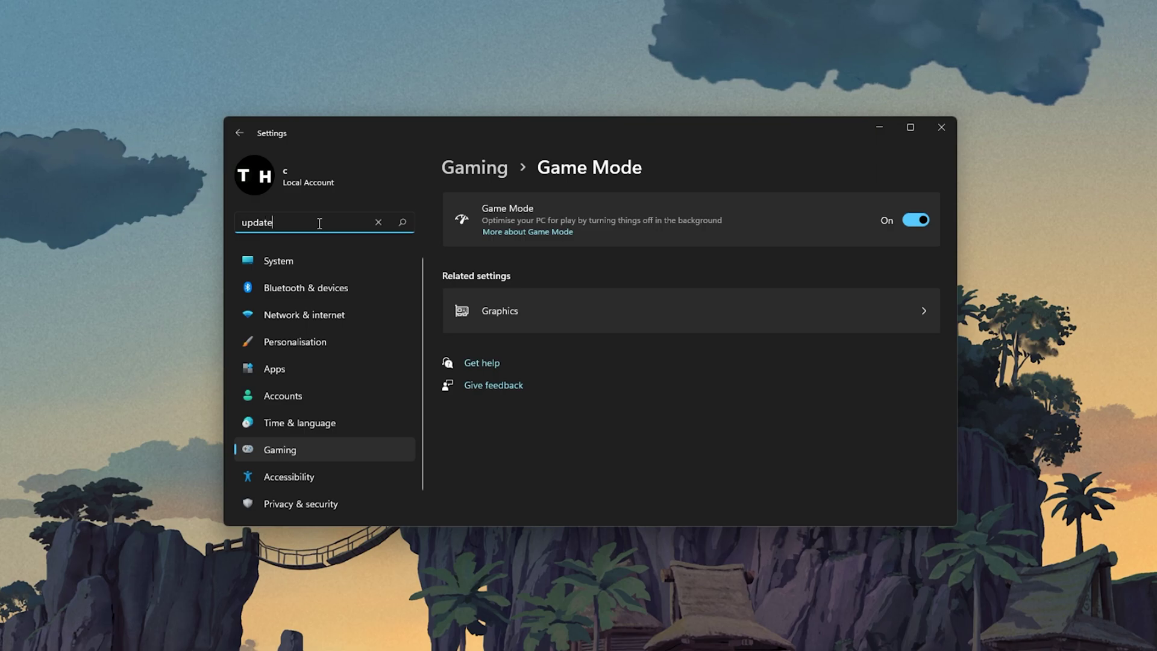
click(302, 375)
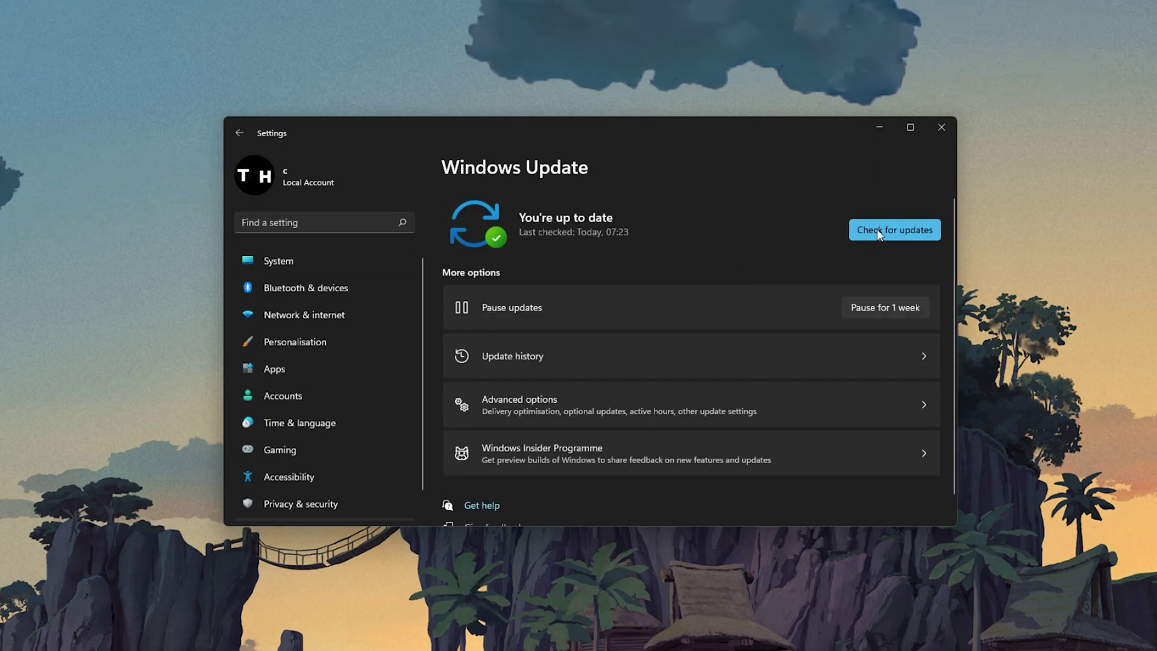
click(877, 229)
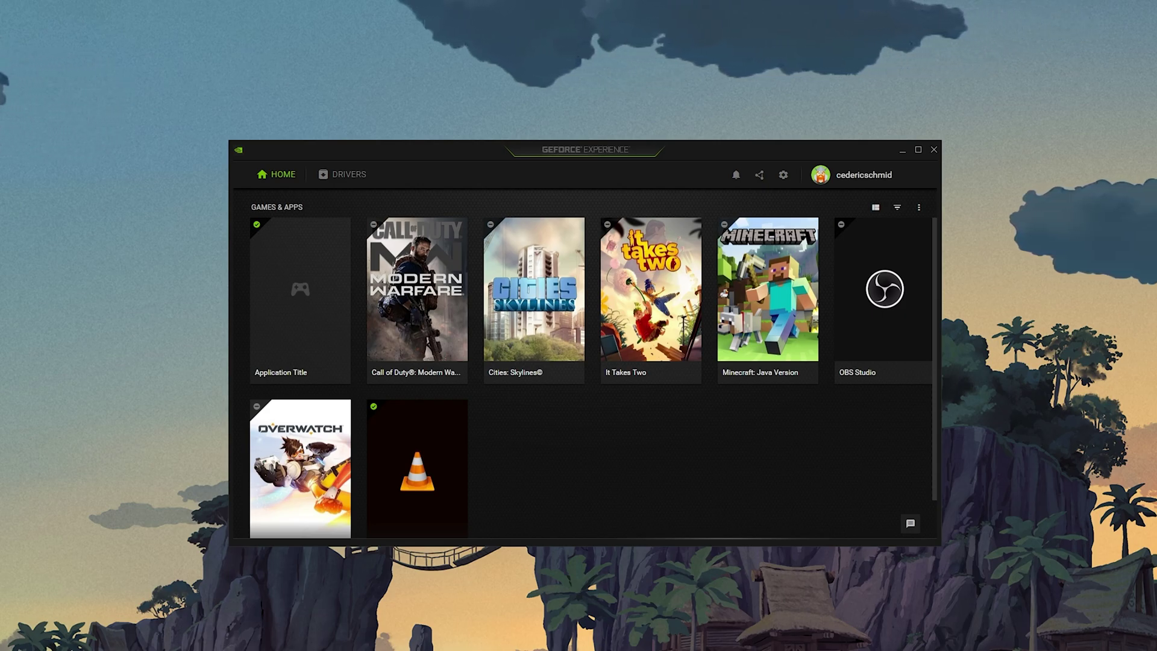
Switch to GeForce Experience, view the available graphics drivers and collapse the details of Game Ready Driver version 511.65.
click(368, 180)
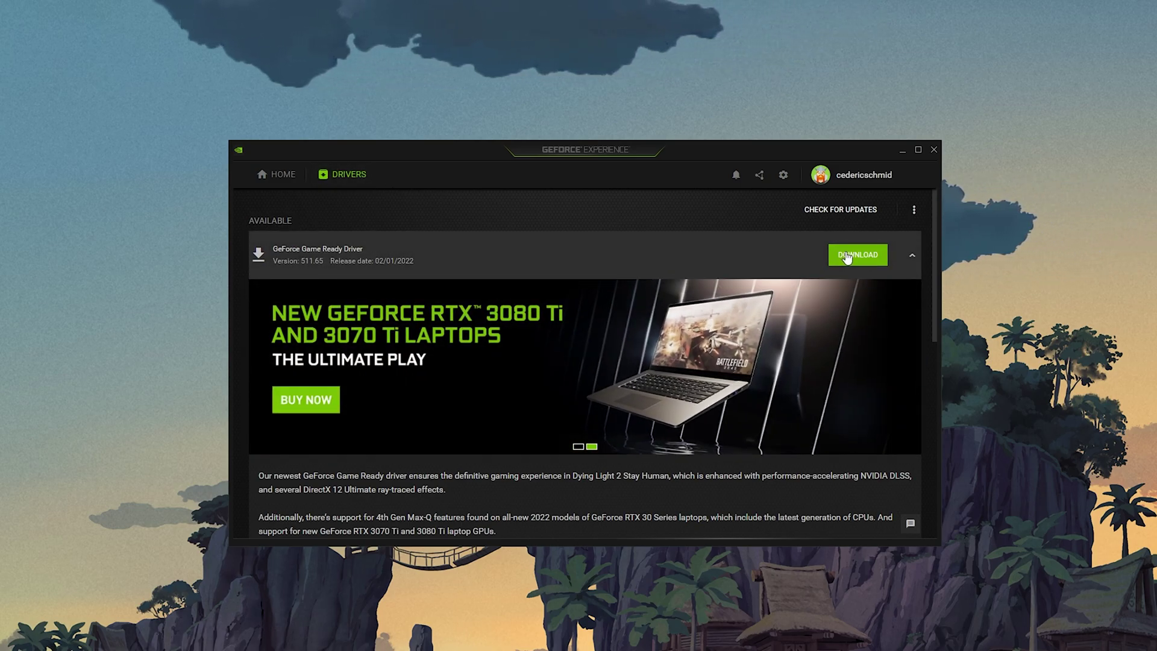
click(912, 256)
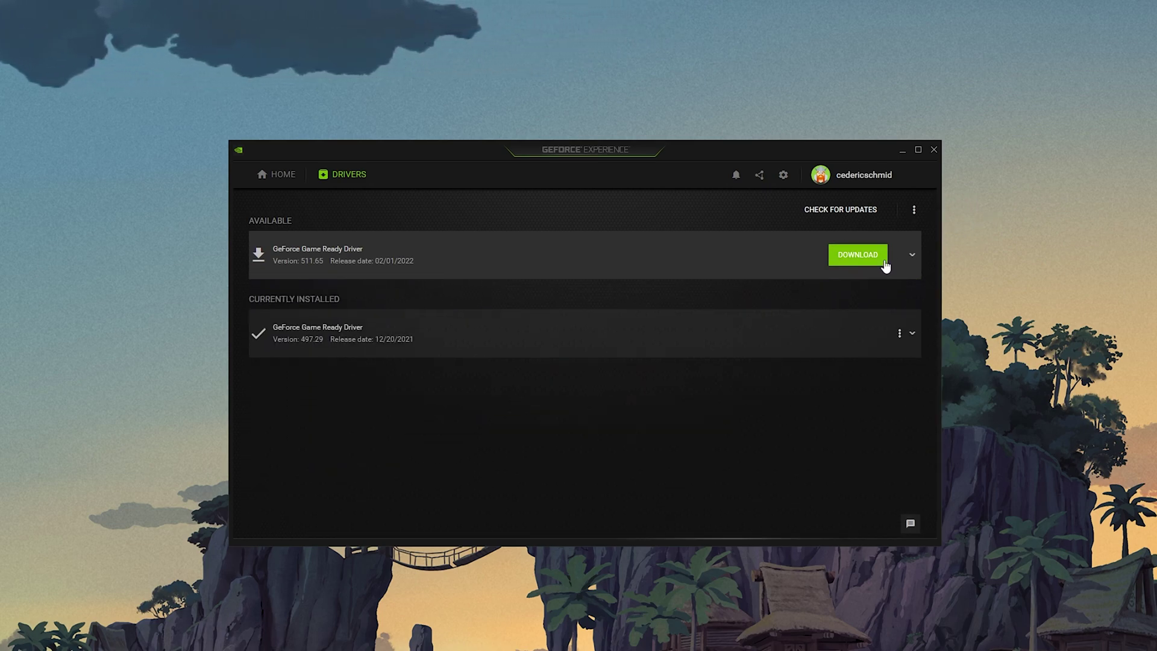
Return to the games list, open the details of Call of Duty: Modern Warfare and compare its current and optimal in-game settings.
click(293, 180)
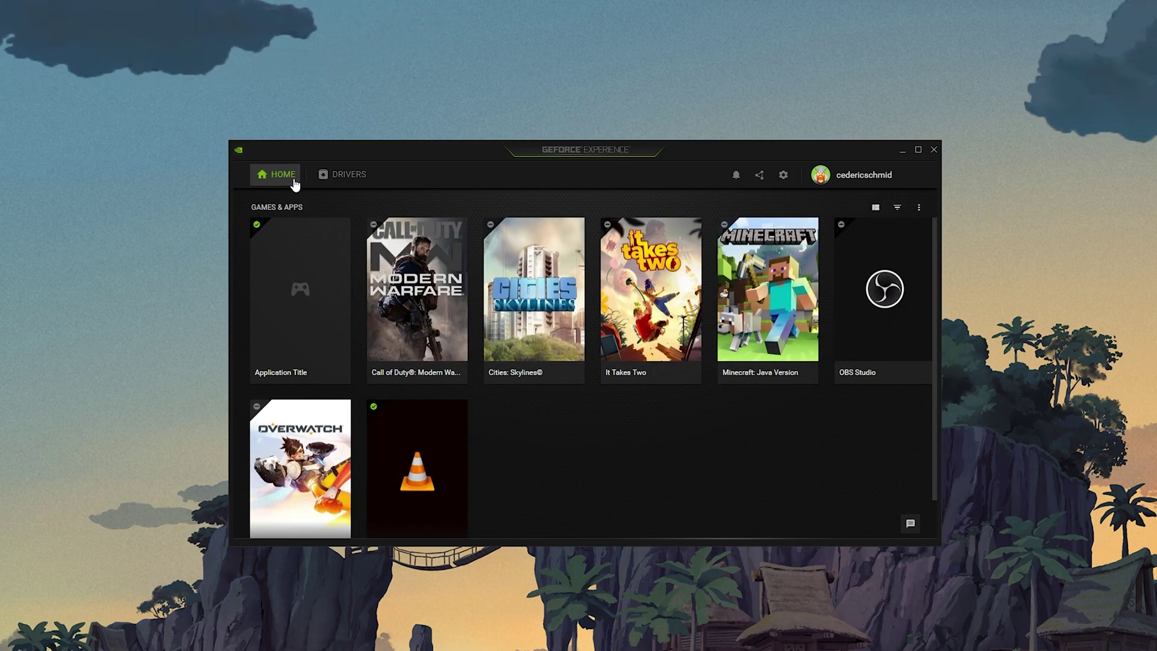
mouse_move(409, 235)
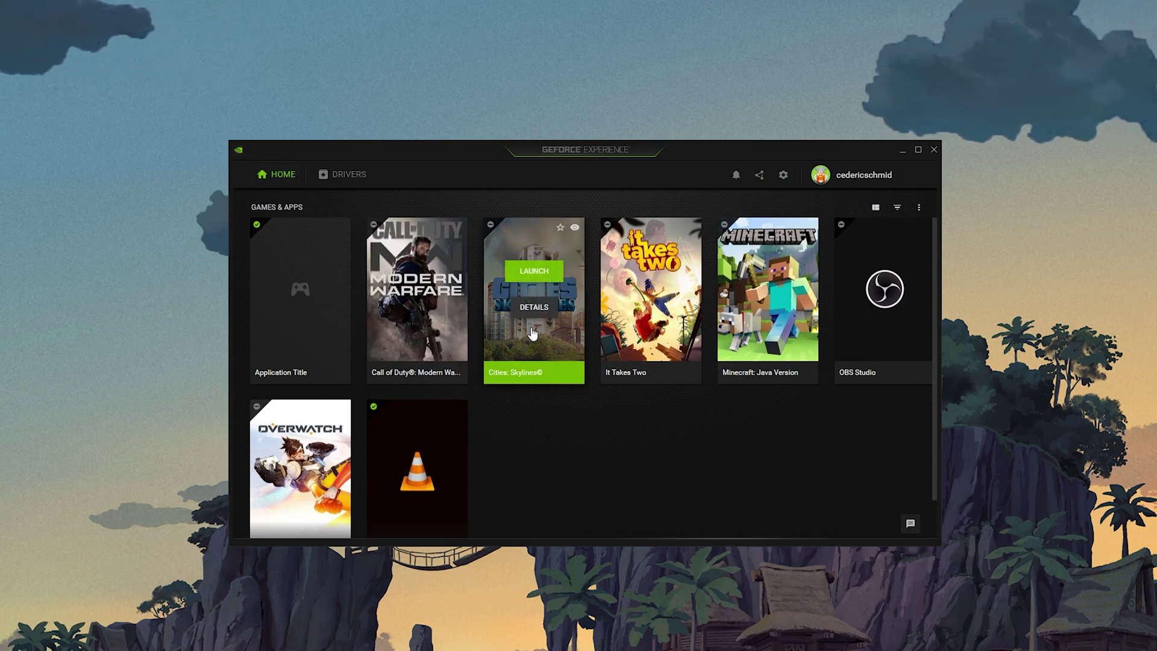
mouse_move(680, 301)
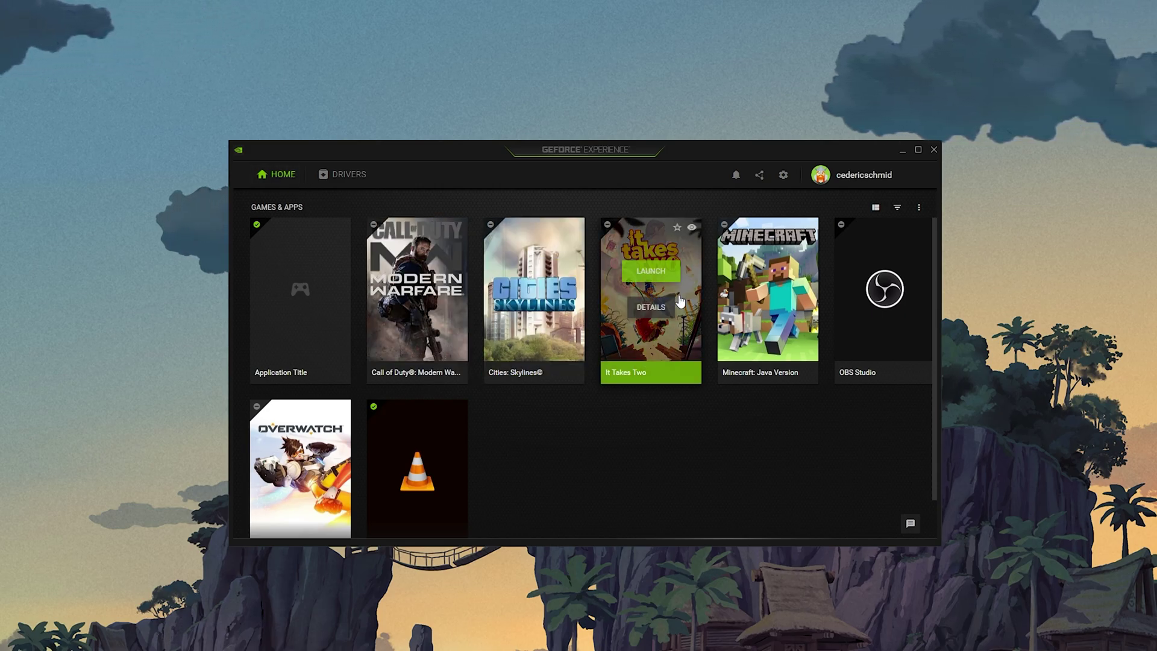
click(417, 309)
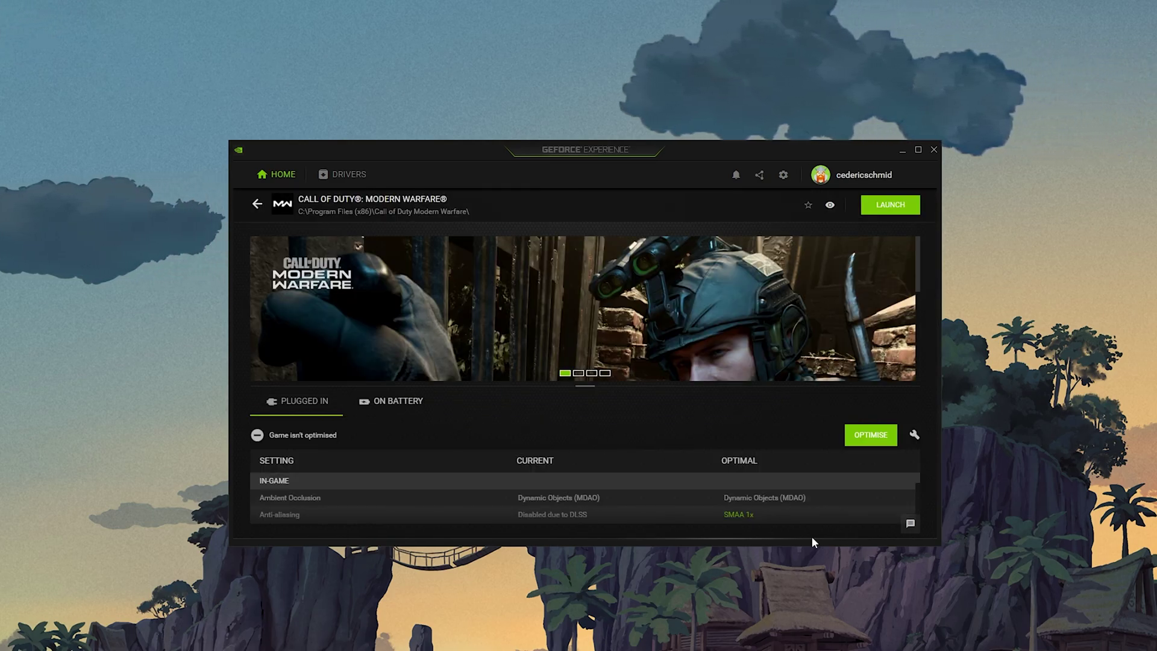
scroll(624, 494, down, 2)
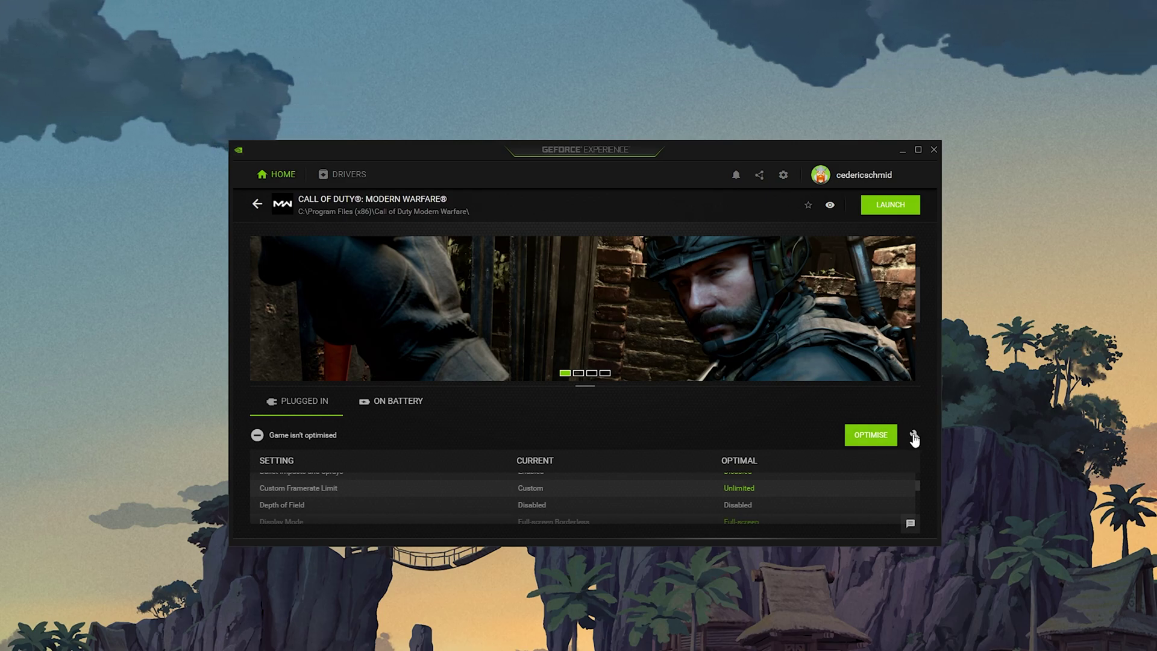
Apply custom plugged-in settings for the game with 2924x1224 resolution, Full-screen display mode and the Optimal point between performance and quality.
click(914, 437)
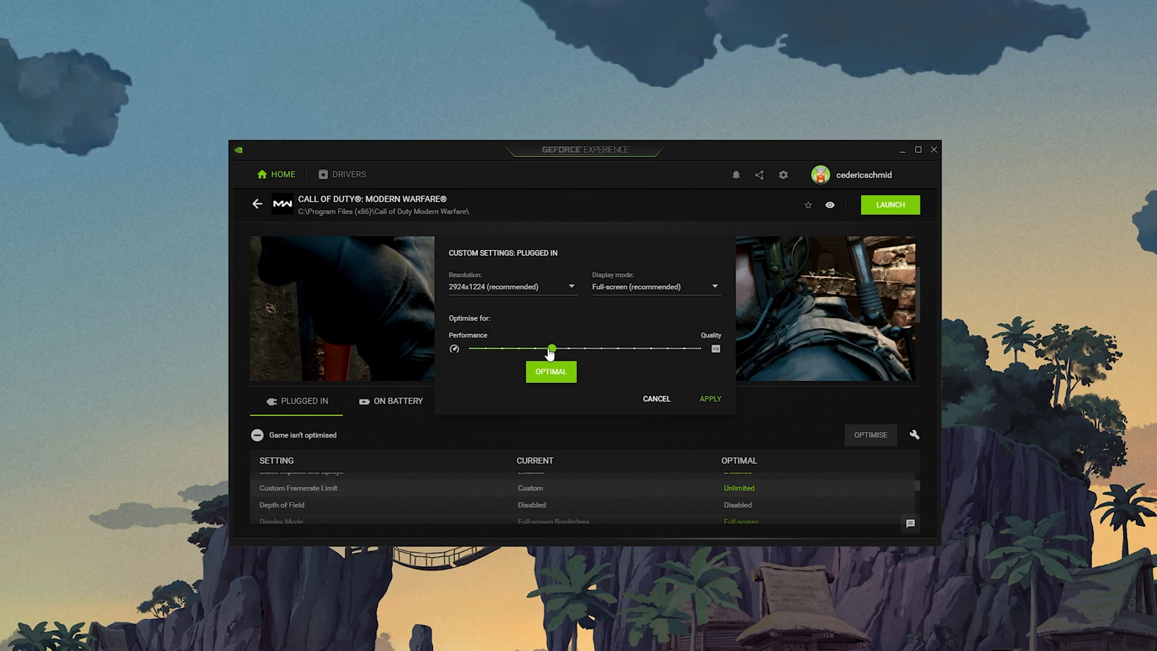
mouse_move(548, 348)
mouse_down()
mouse_move(470, 353)
mouse_move(554, 353)
mouse_up()
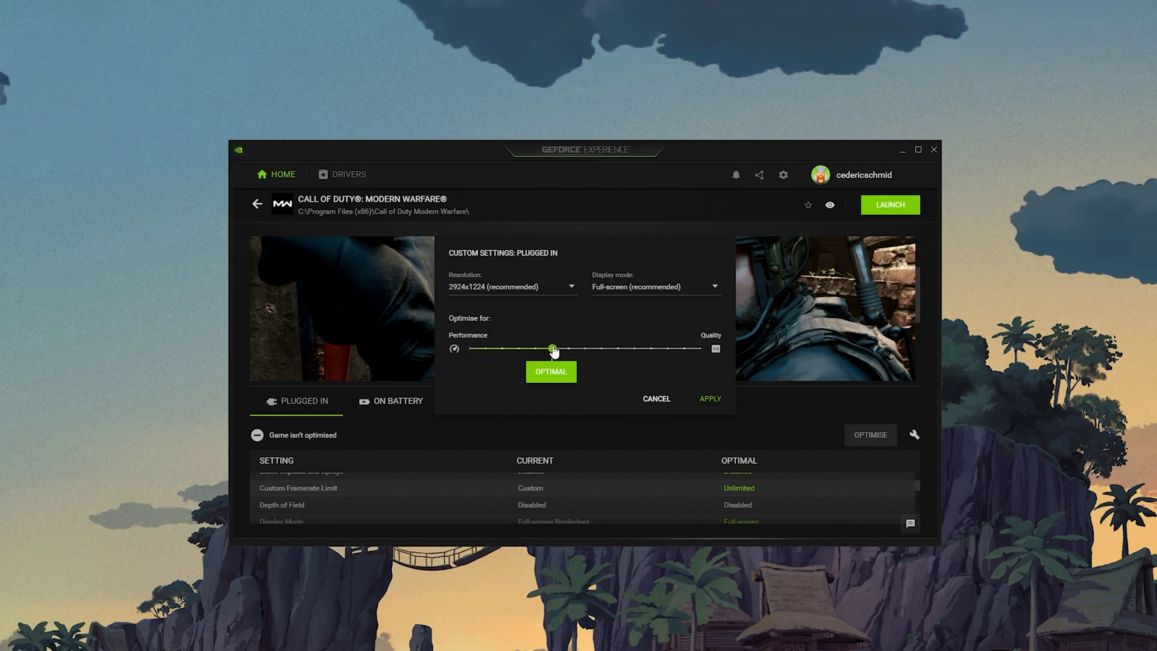
click(571, 287)
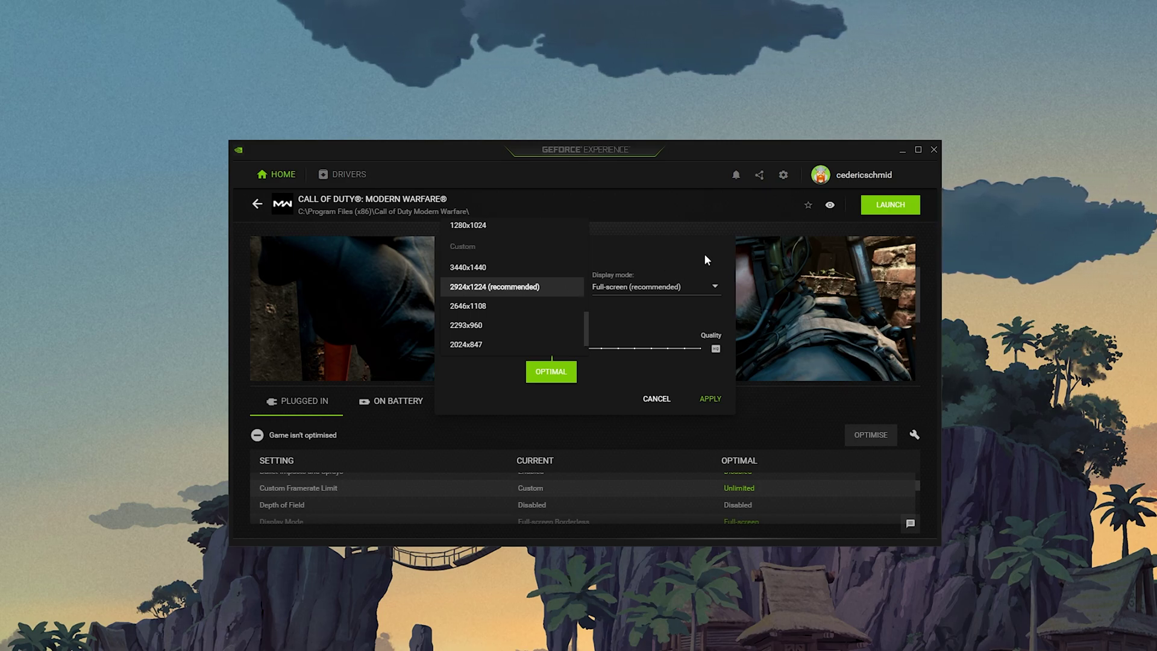
click(716, 288)
click(717, 289)
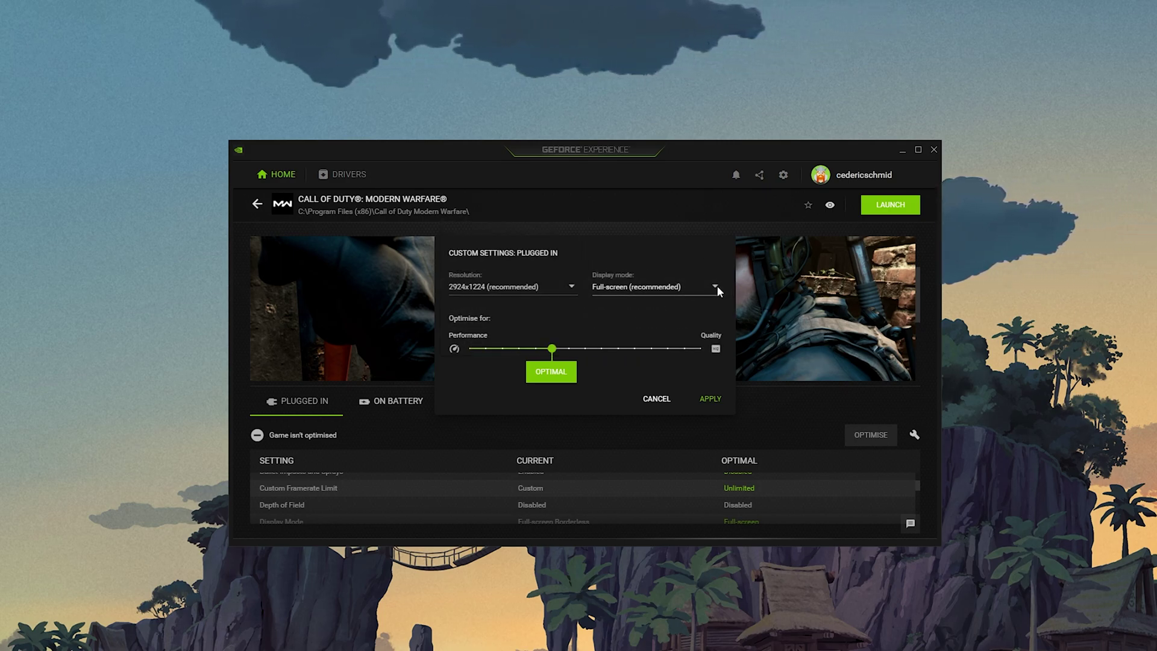
click(709, 400)
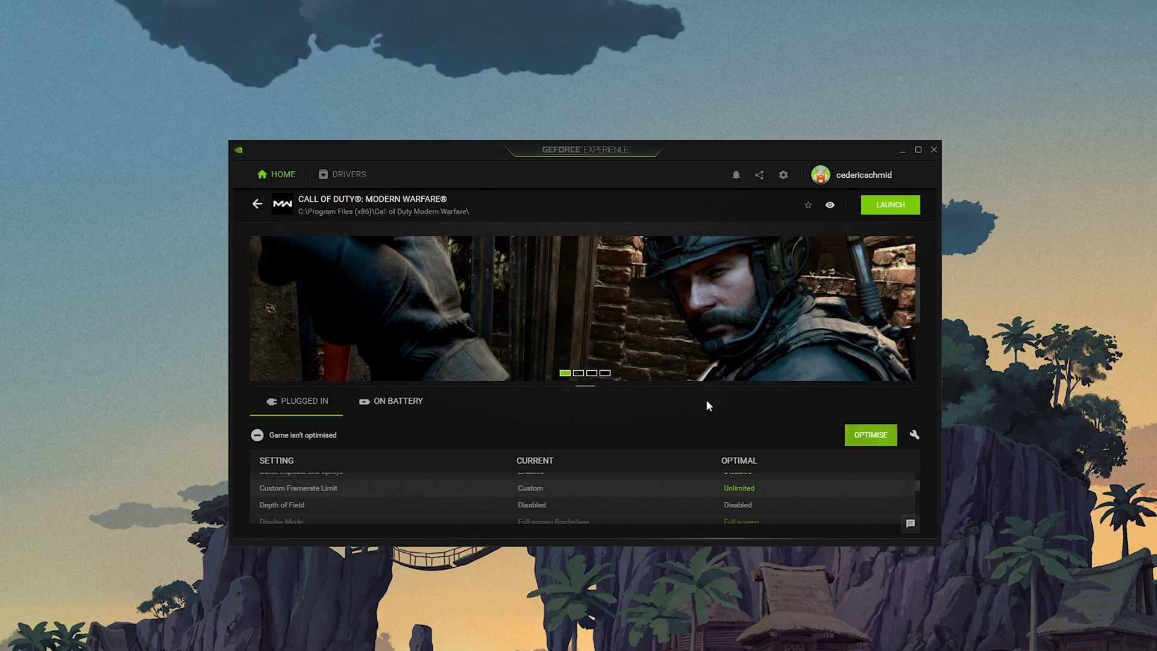
Open the general GeForce Experience settings and find the In-Game Overlay and Image Scaling options.
click(783, 175)
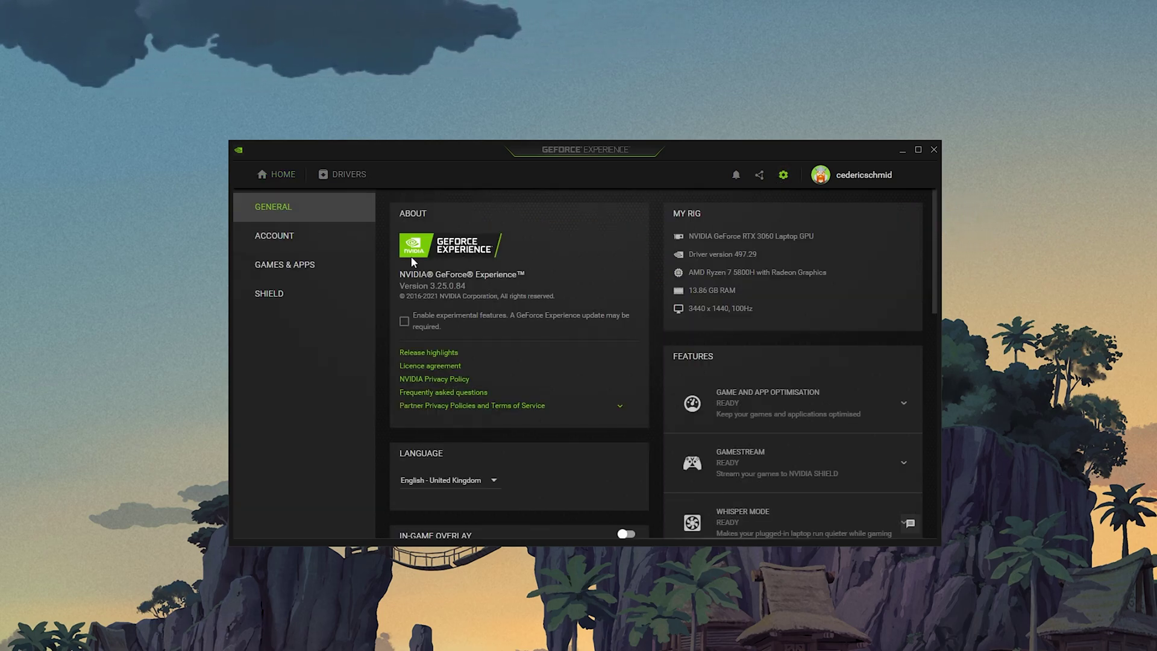
scroll(496, 302, down, 4)
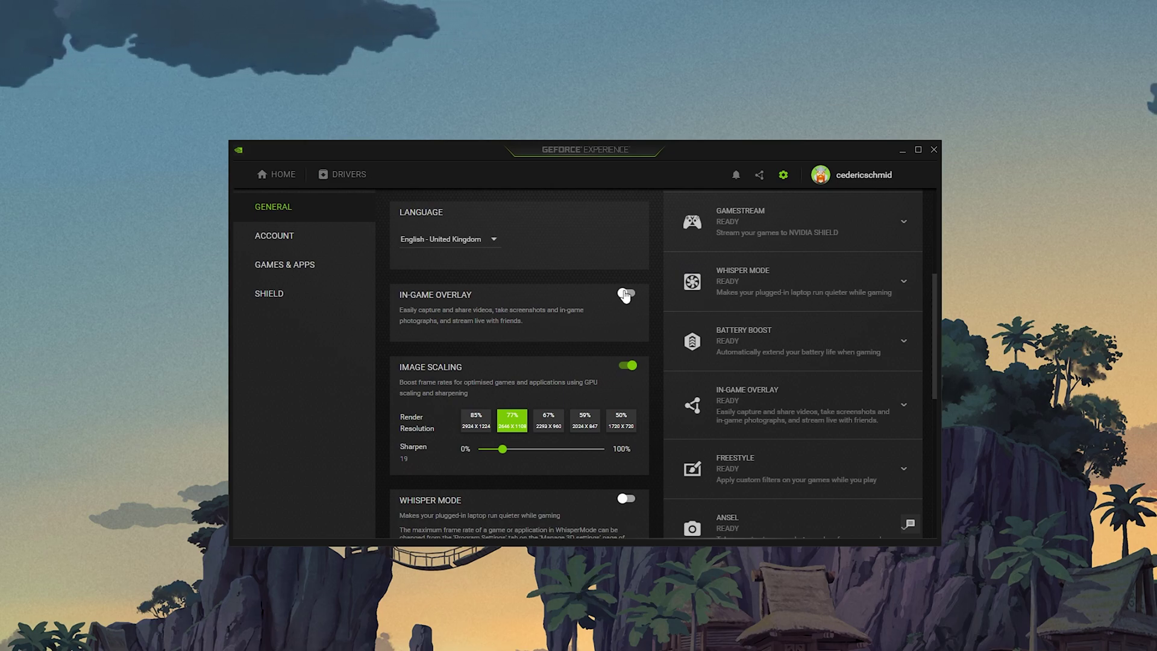